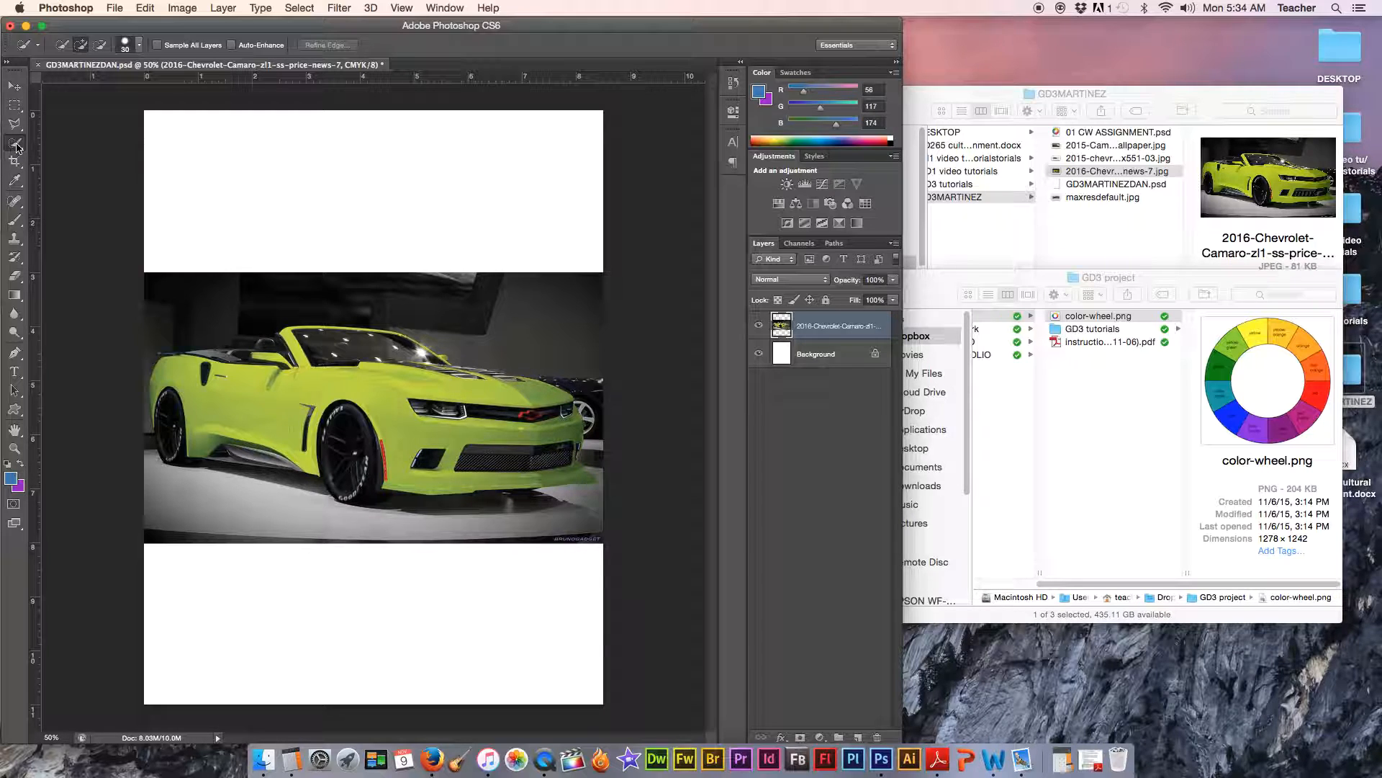
- Delete the grey floor patches below and in front of the rear wheel, down to the photo's lower-left corner, using the Magic Wand tool
right_click(16, 146)
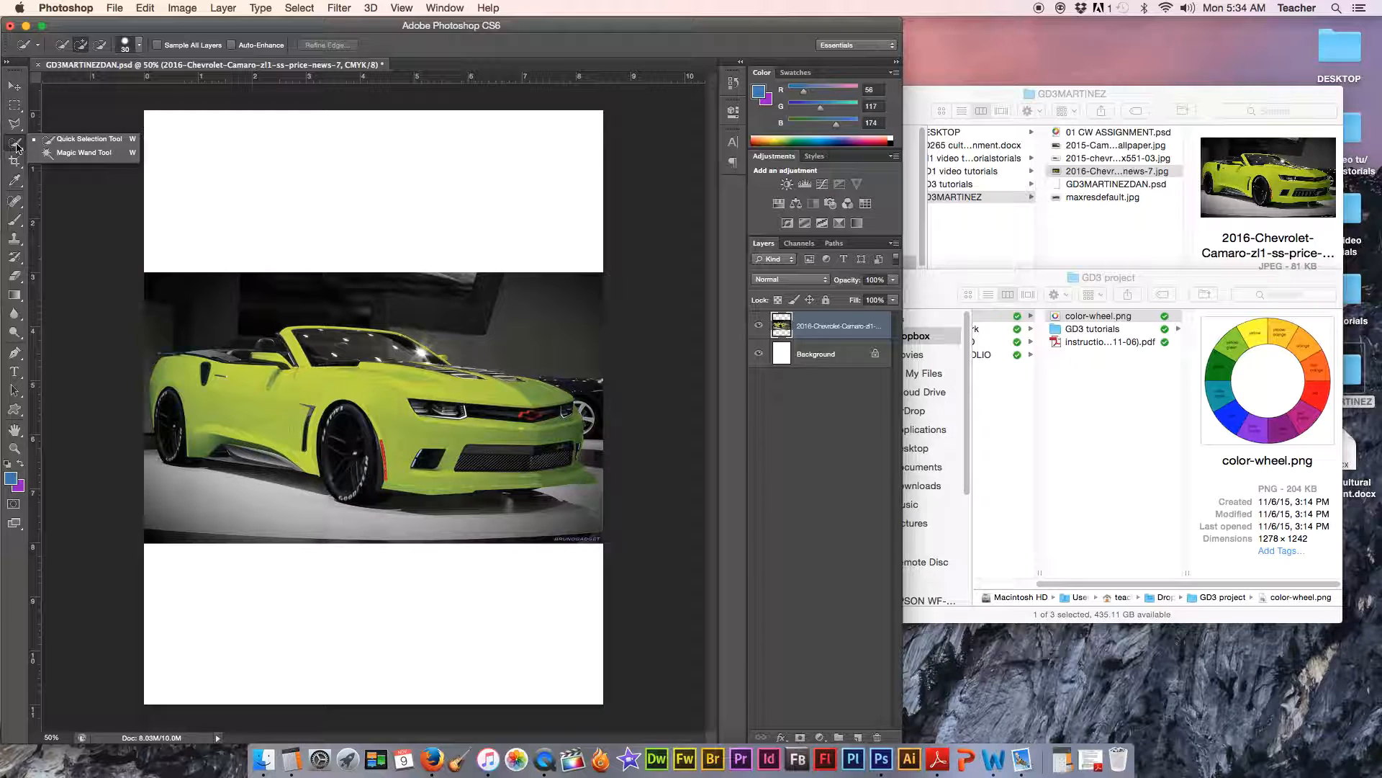
click(63, 155)
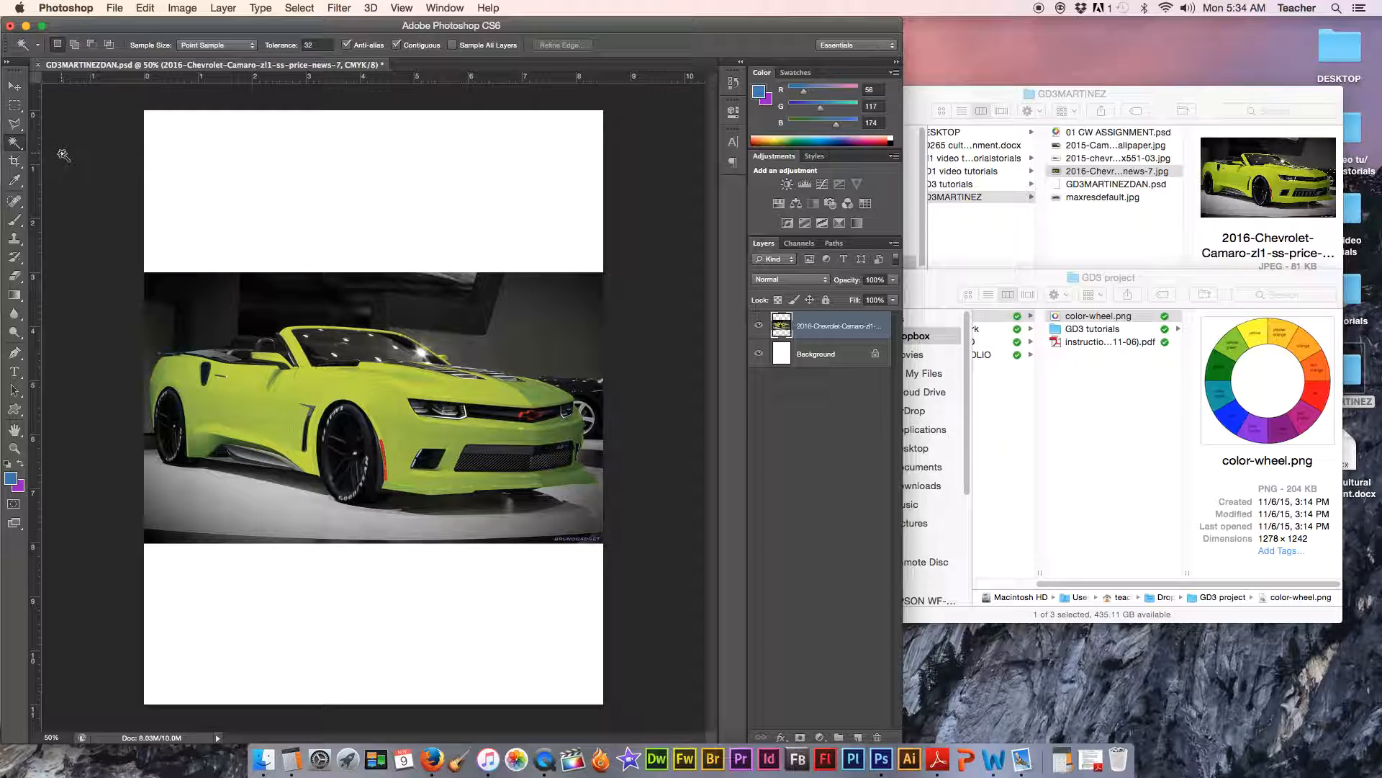
click(250, 502)
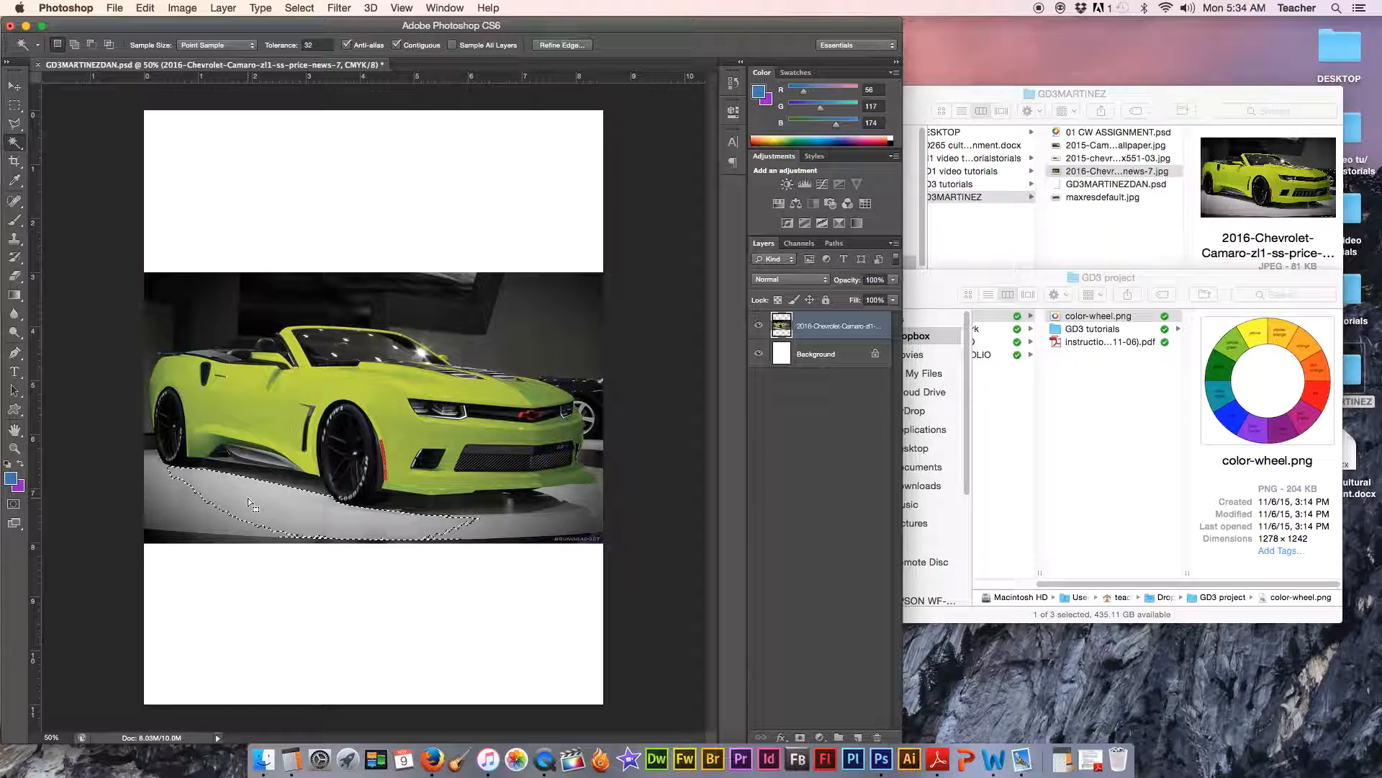
key(Delete)
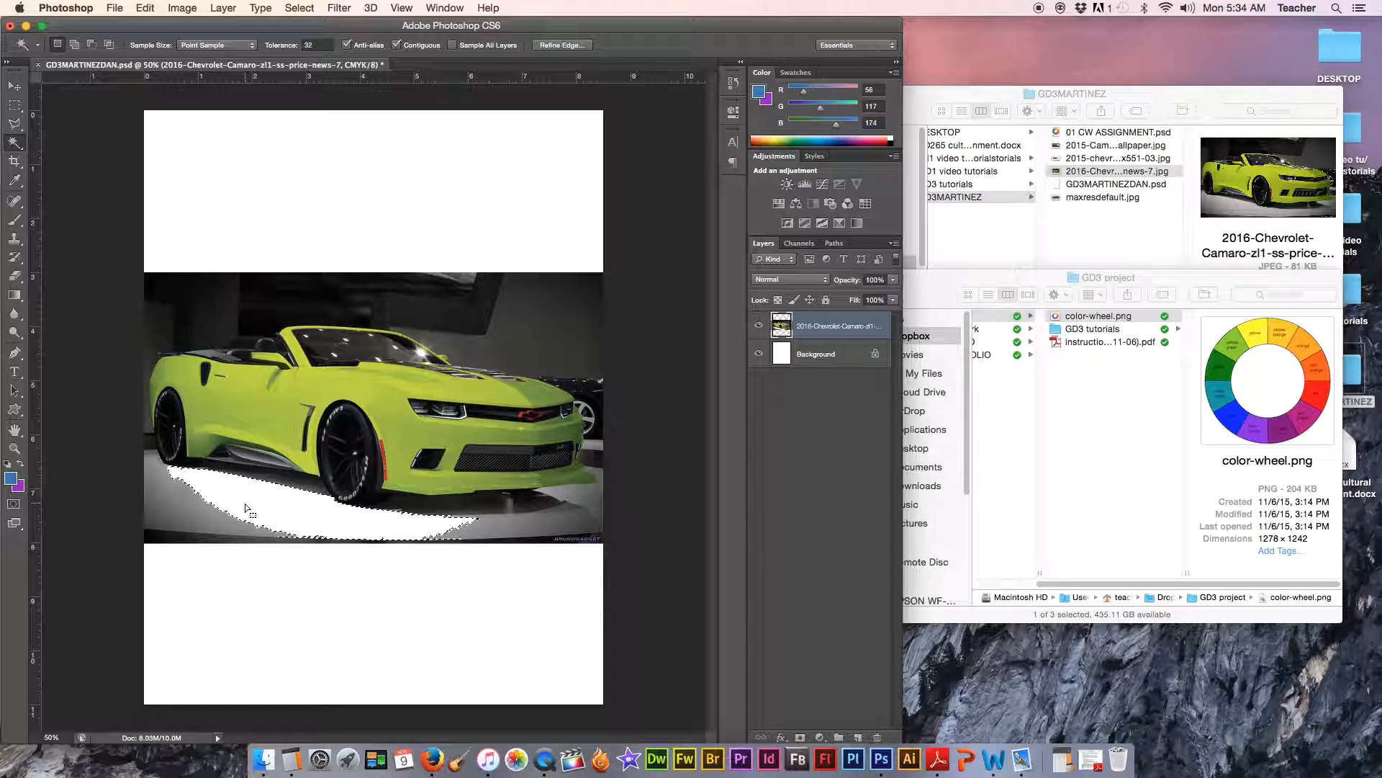
click(191, 506)
key(Delete)
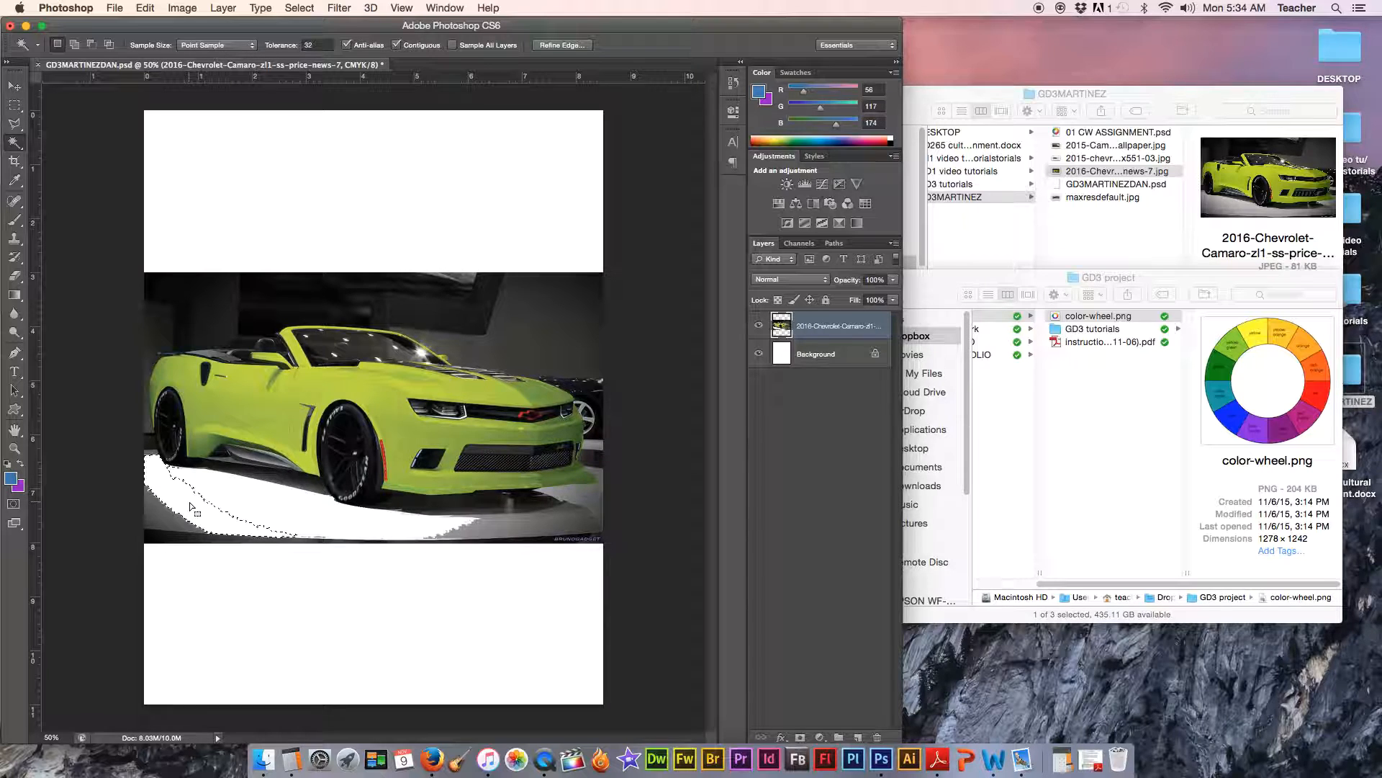
click(171, 519)
key(Delete)
click(157, 528)
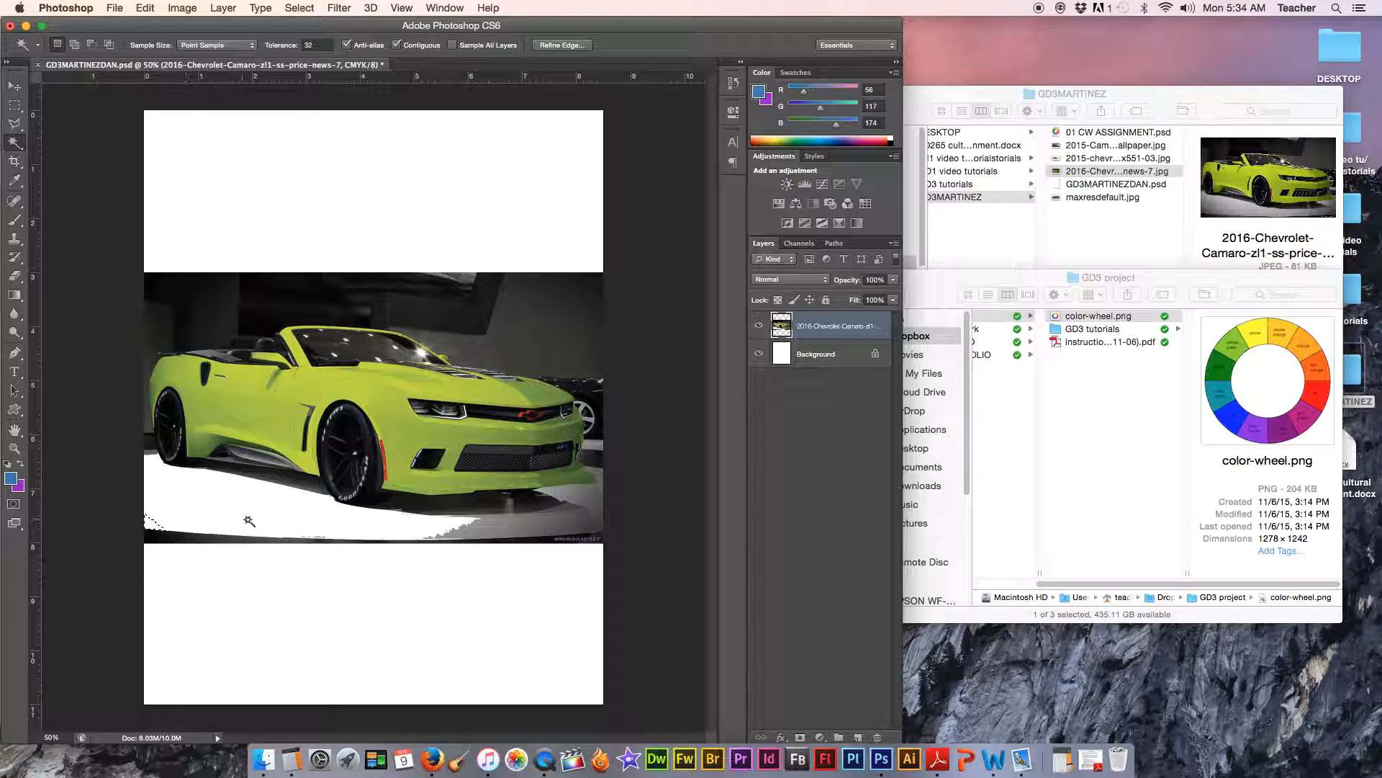
click(182, 538)
key(Delete)
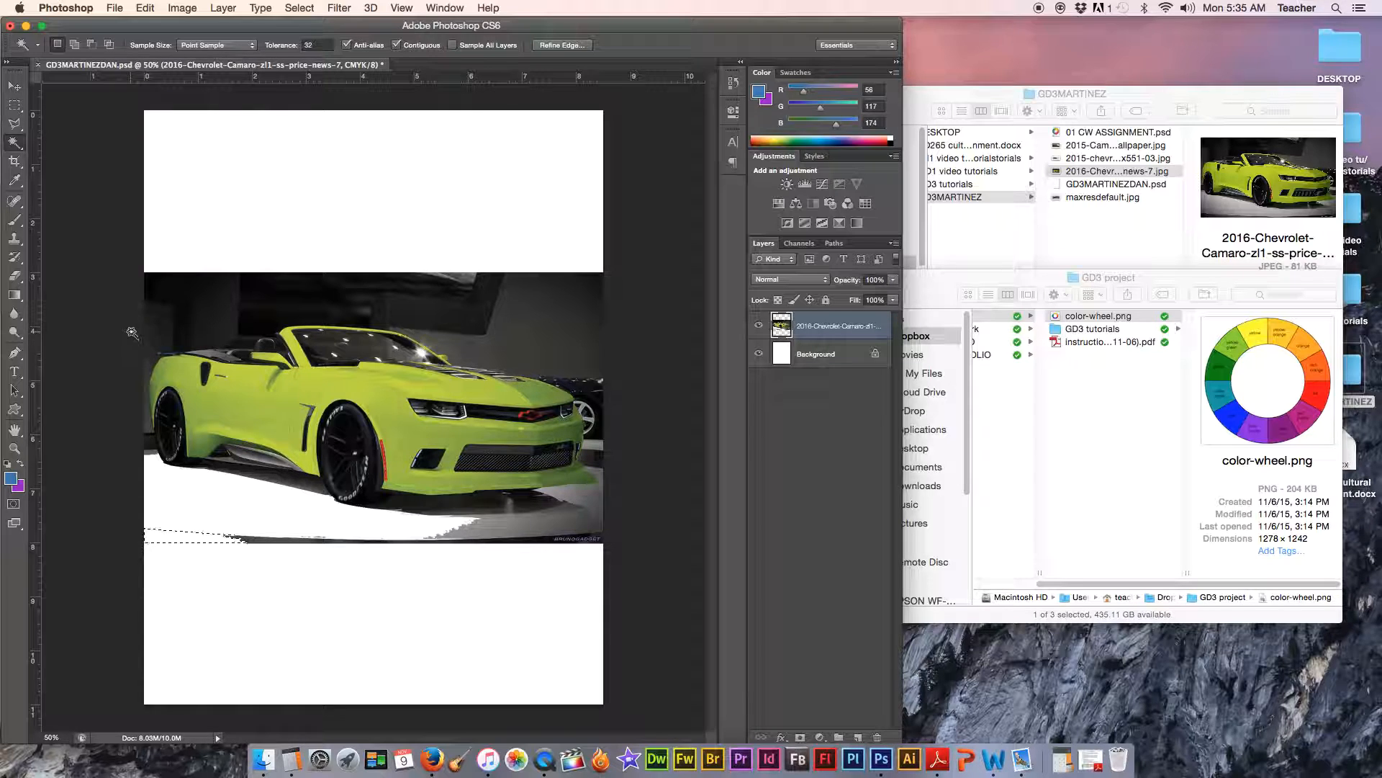
- Select the remaining floor strip and the background to the right of the car with the Quick Selection tool in add mode
click(14, 144)
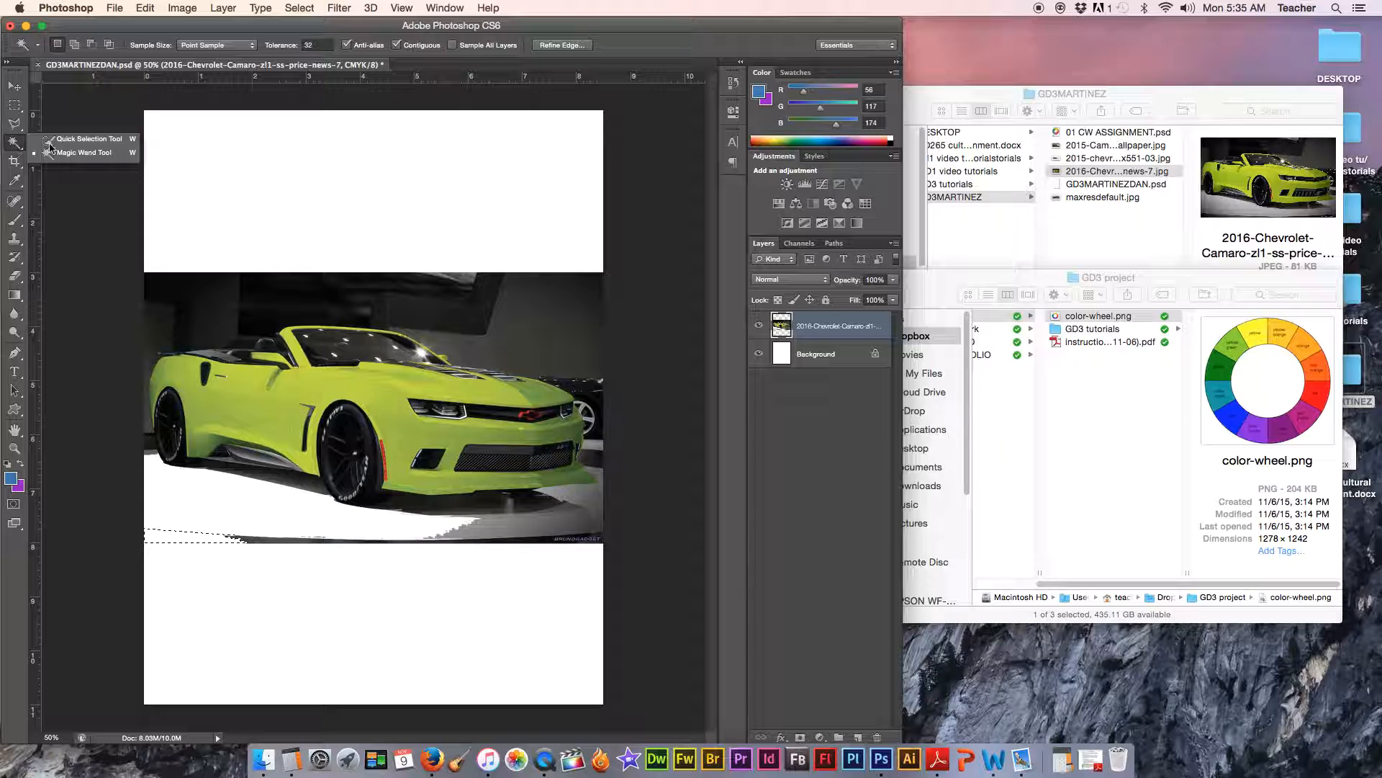
click(83, 139)
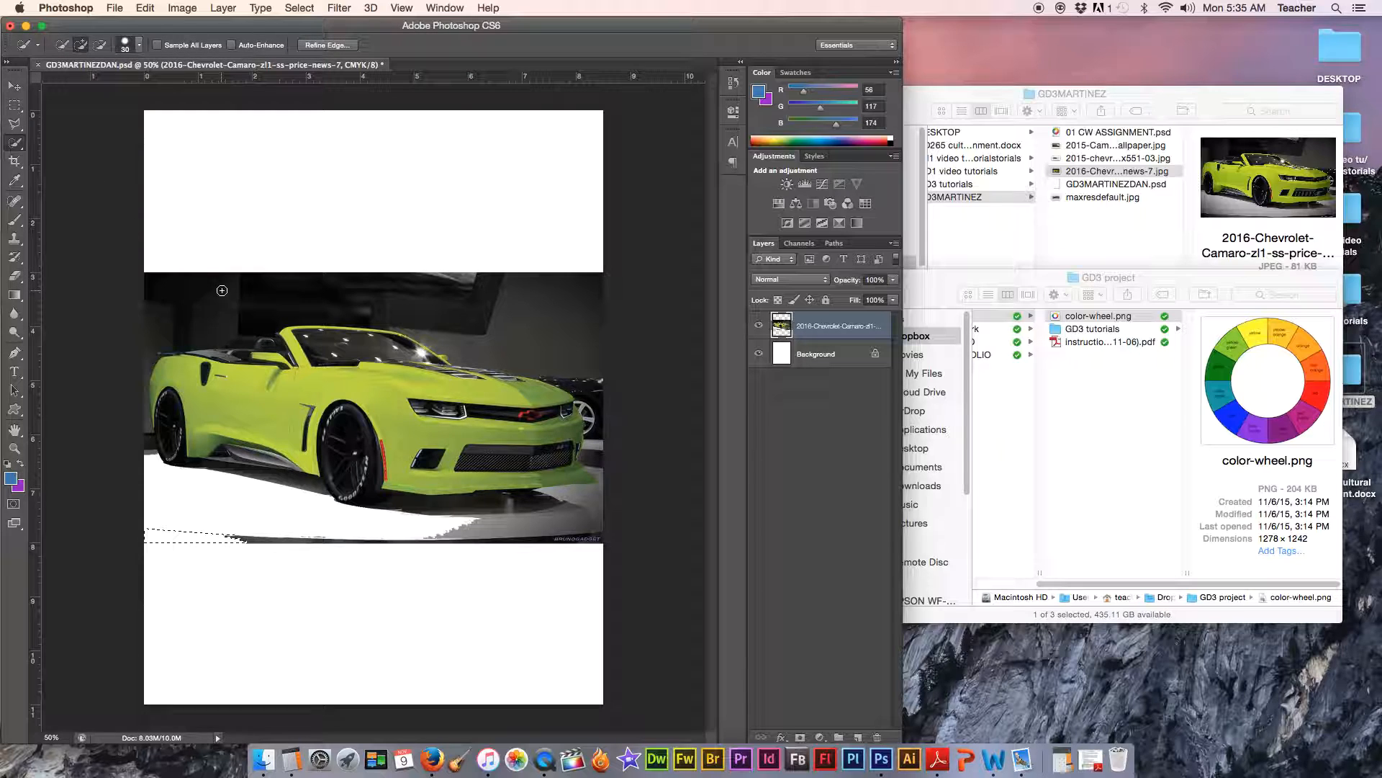
click(81, 45)
drag(226, 535, 578, 527)
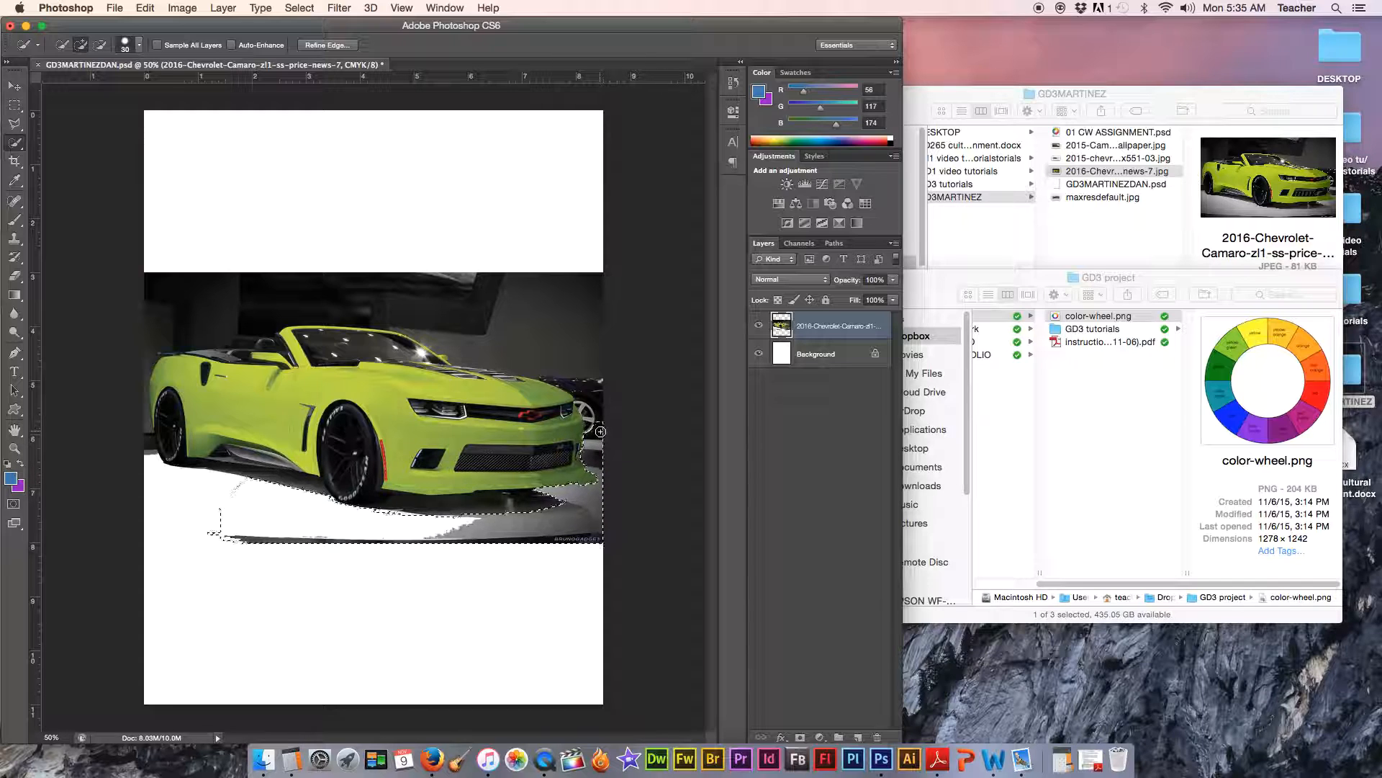
drag(598, 409, 595, 406)
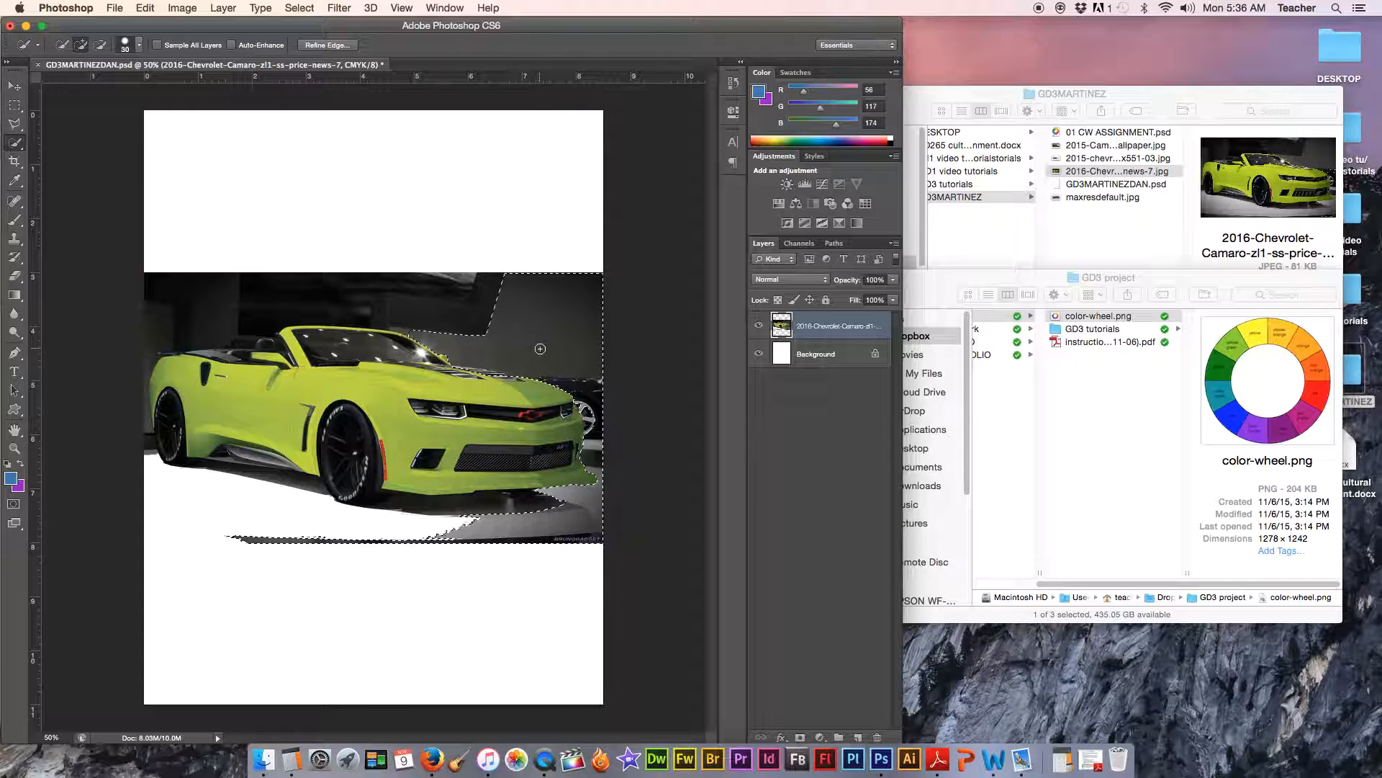
- Undo a trial deletion of the selected background and subtract the hood vents from the selection with the Quick Selection tool
key(Delete)
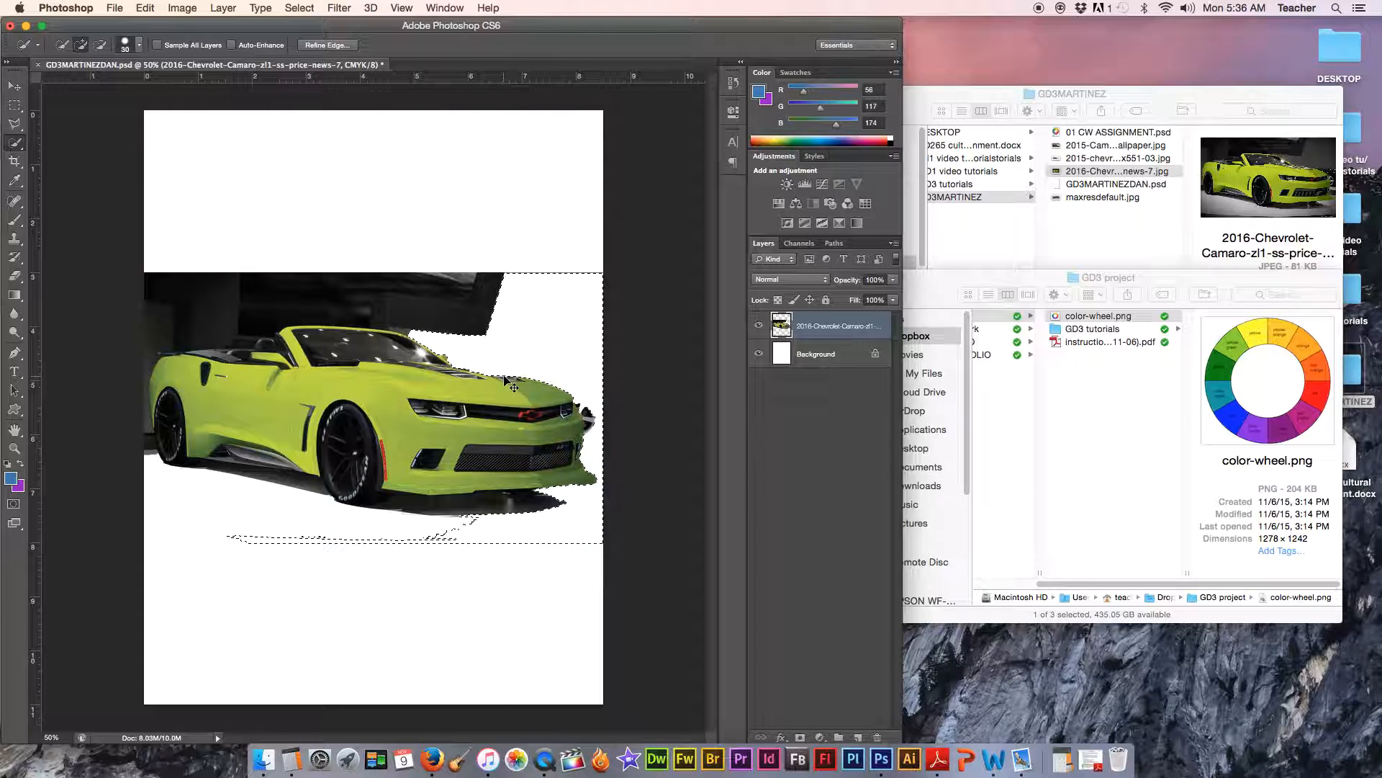
key(super+z)
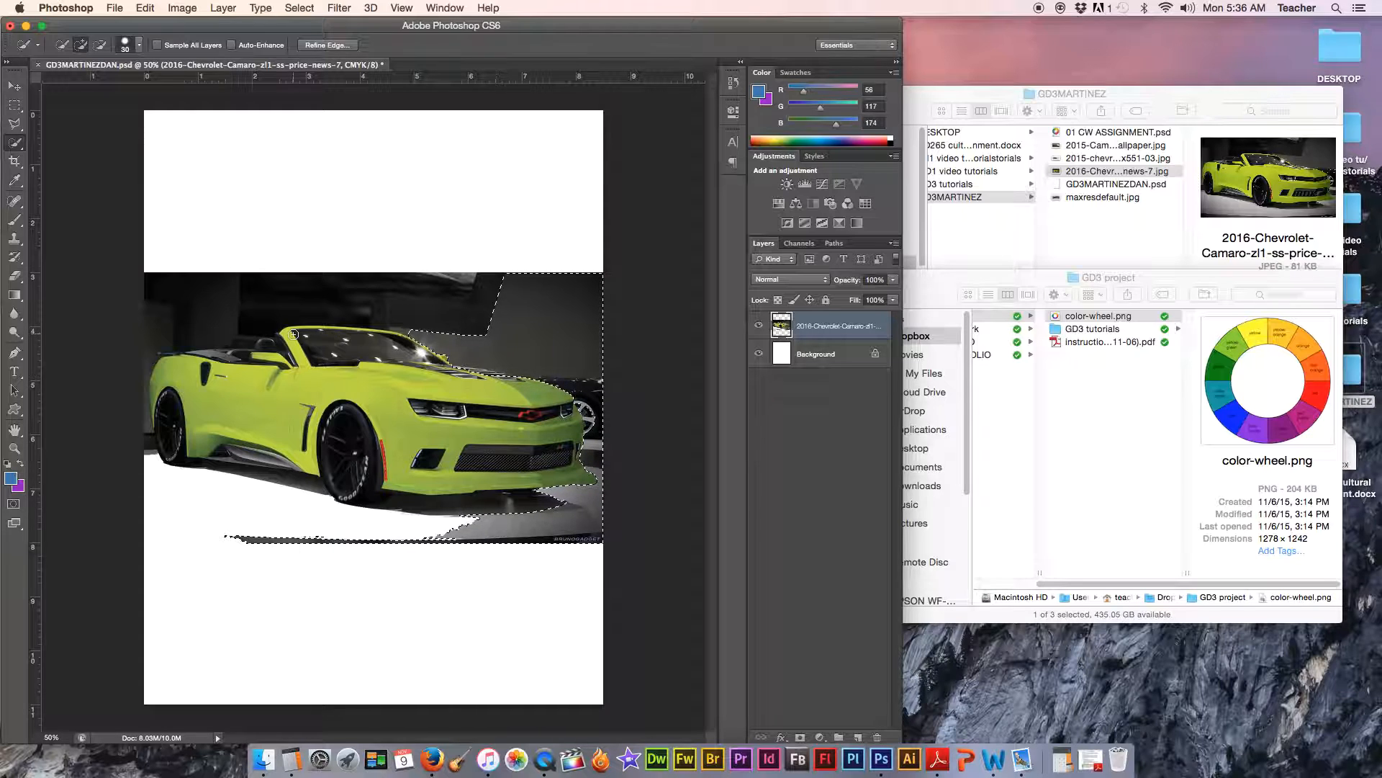
click(100, 46)
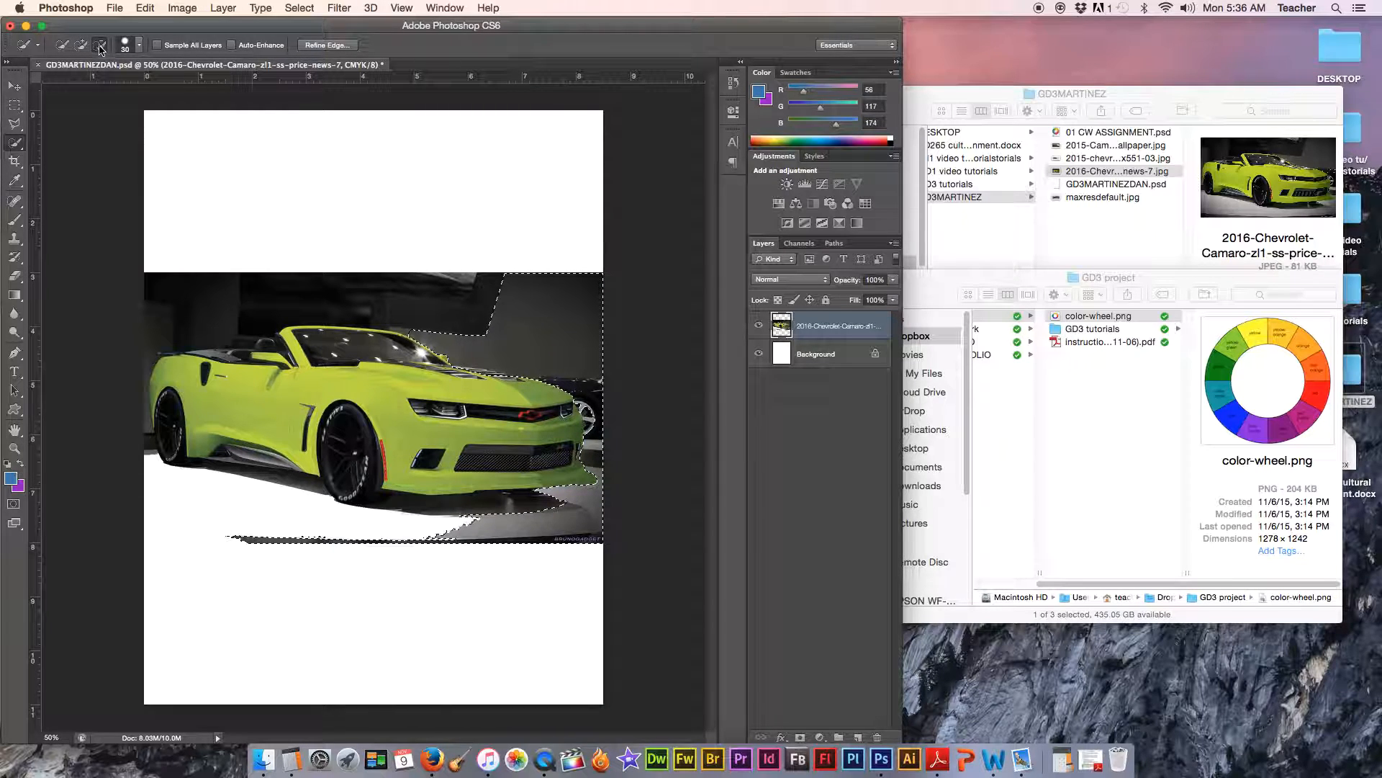
click(16, 449)
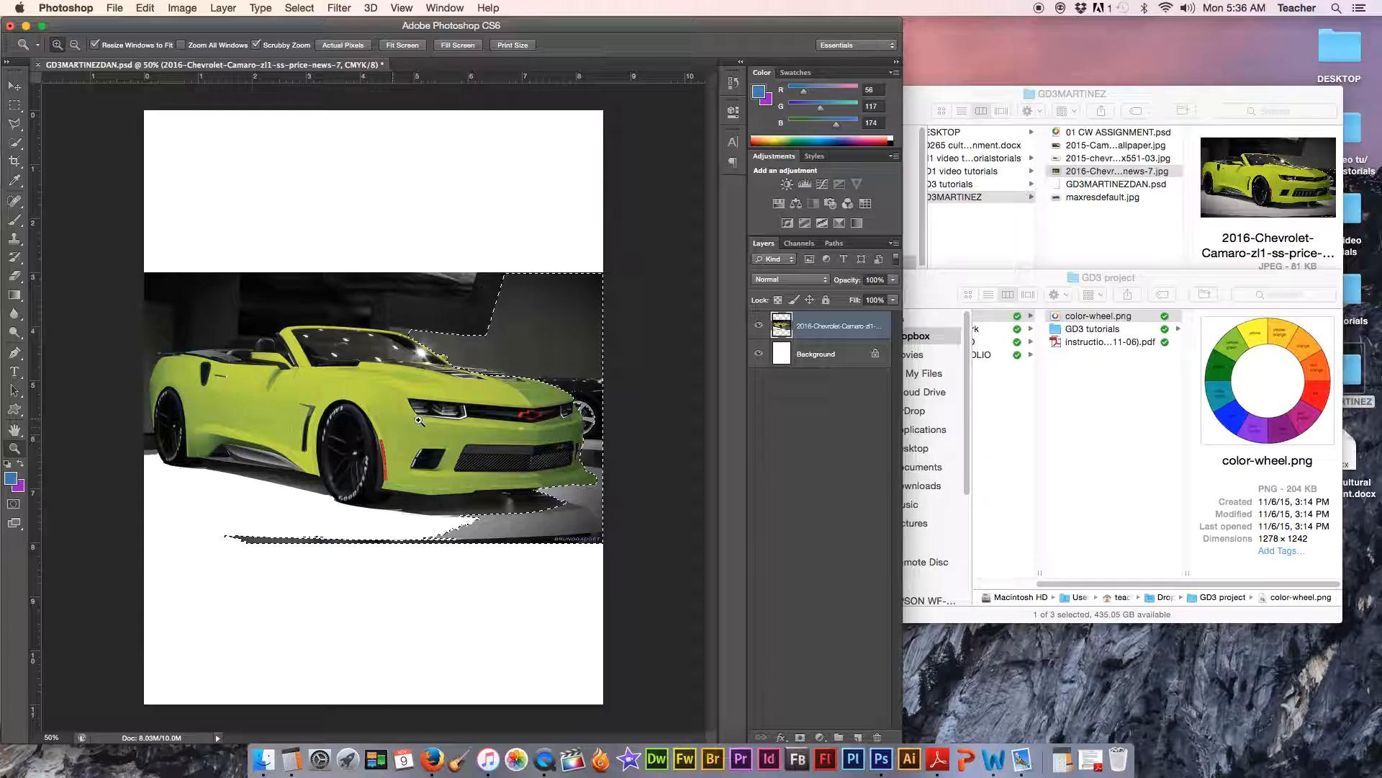
drag(525, 384, 577, 380)
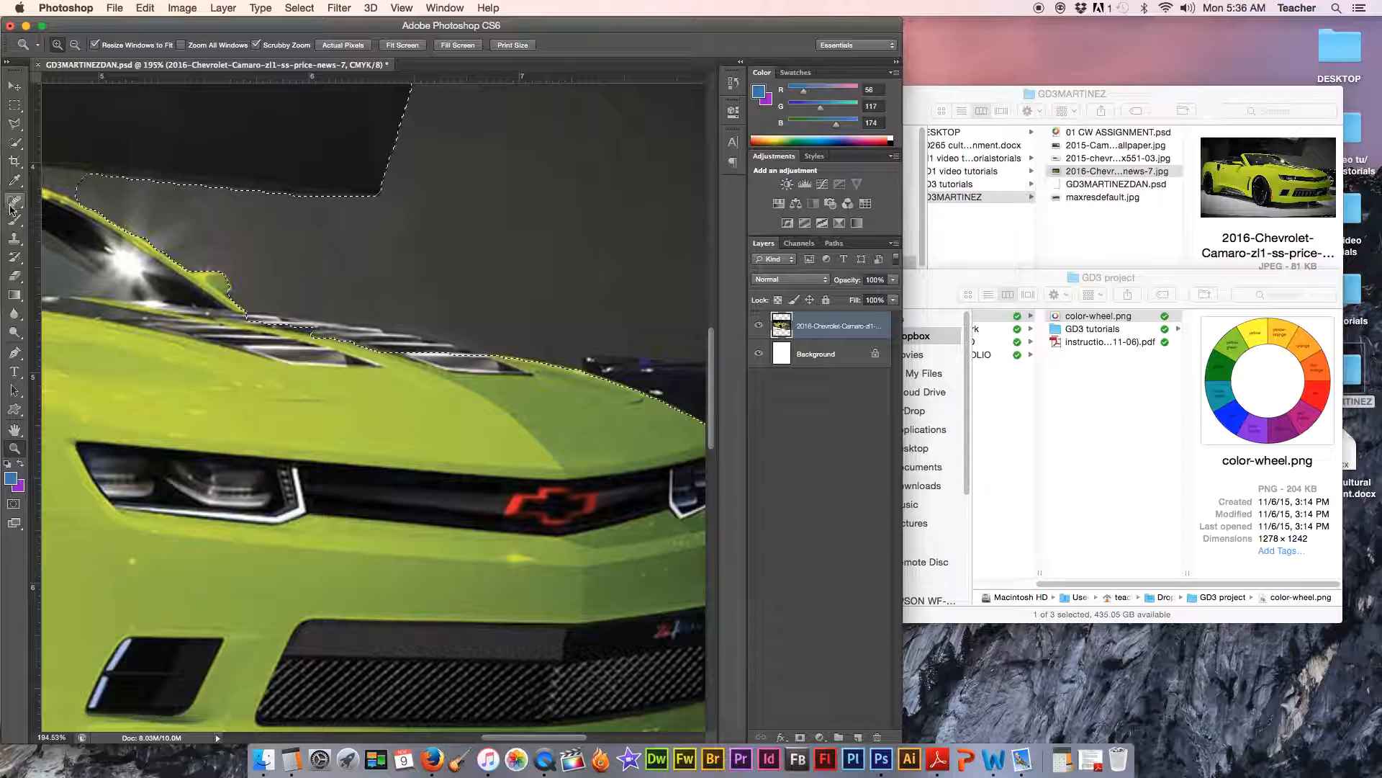
click(15, 142)
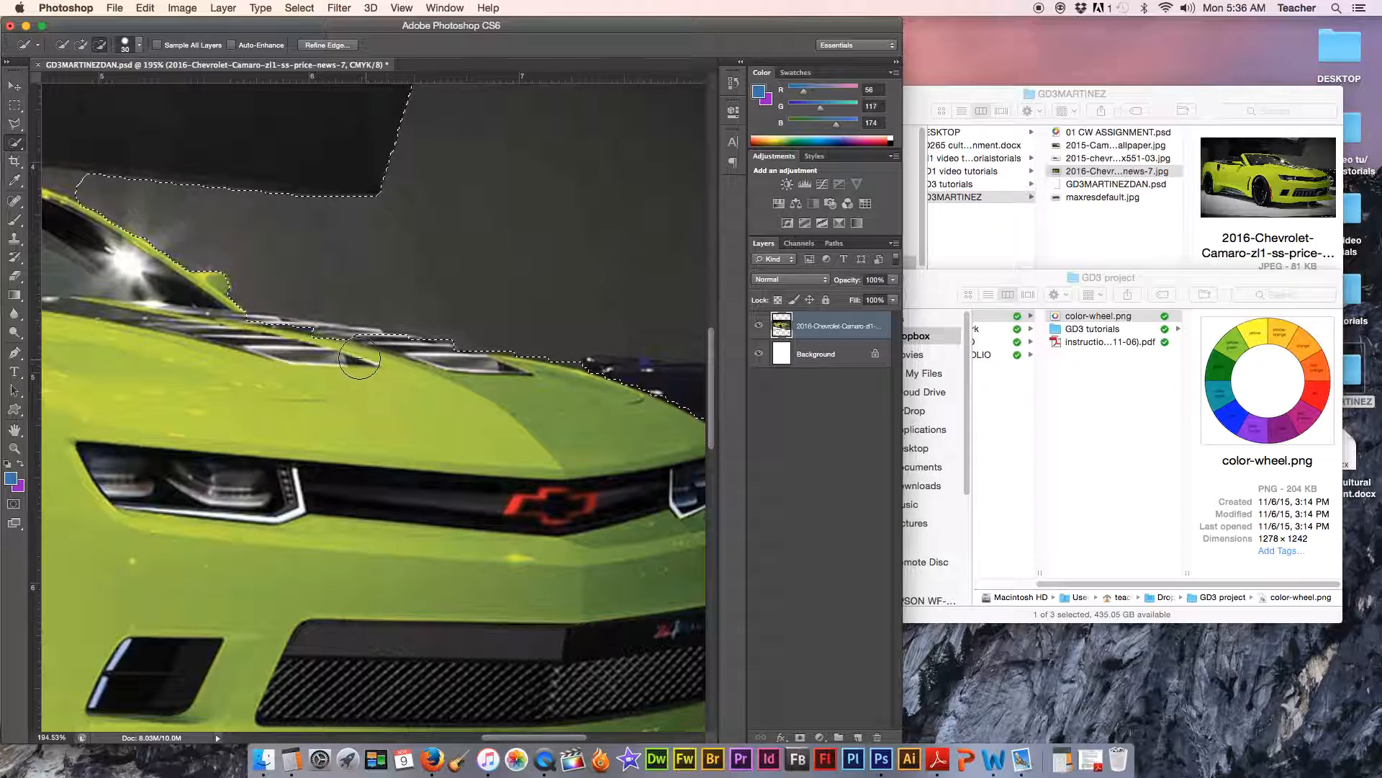
click(294, 350)
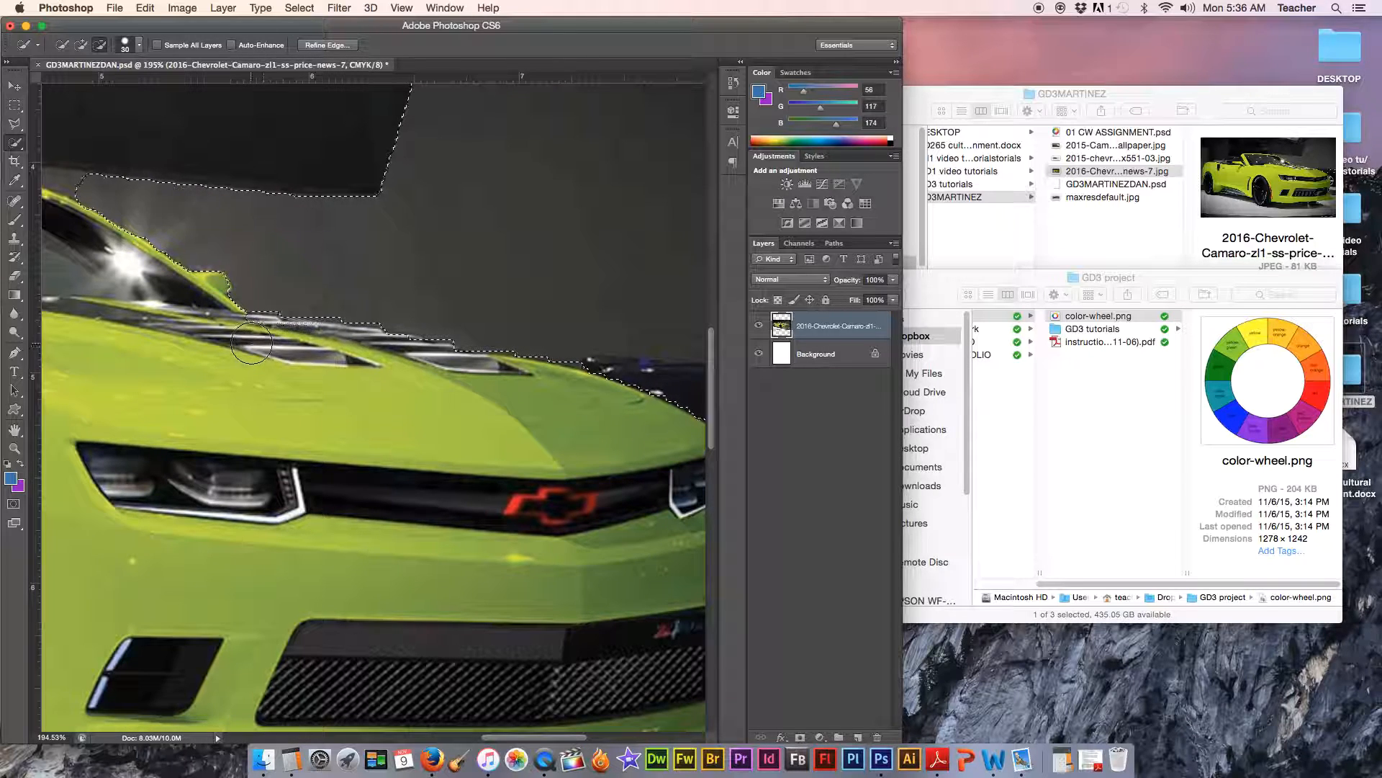
drag(466, 376, 466, 389)
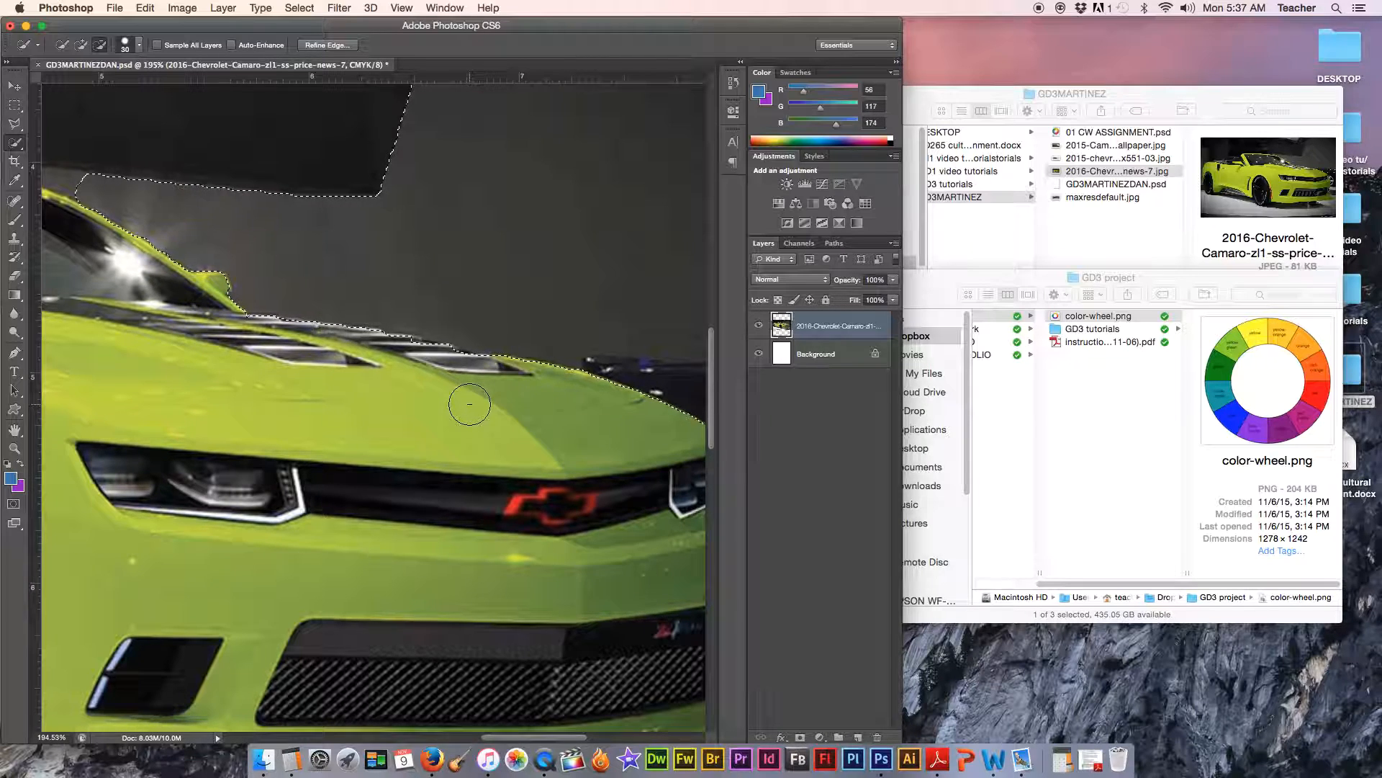
- Delete the selected floor and background around the car's front and clear the selection
key(super+0)
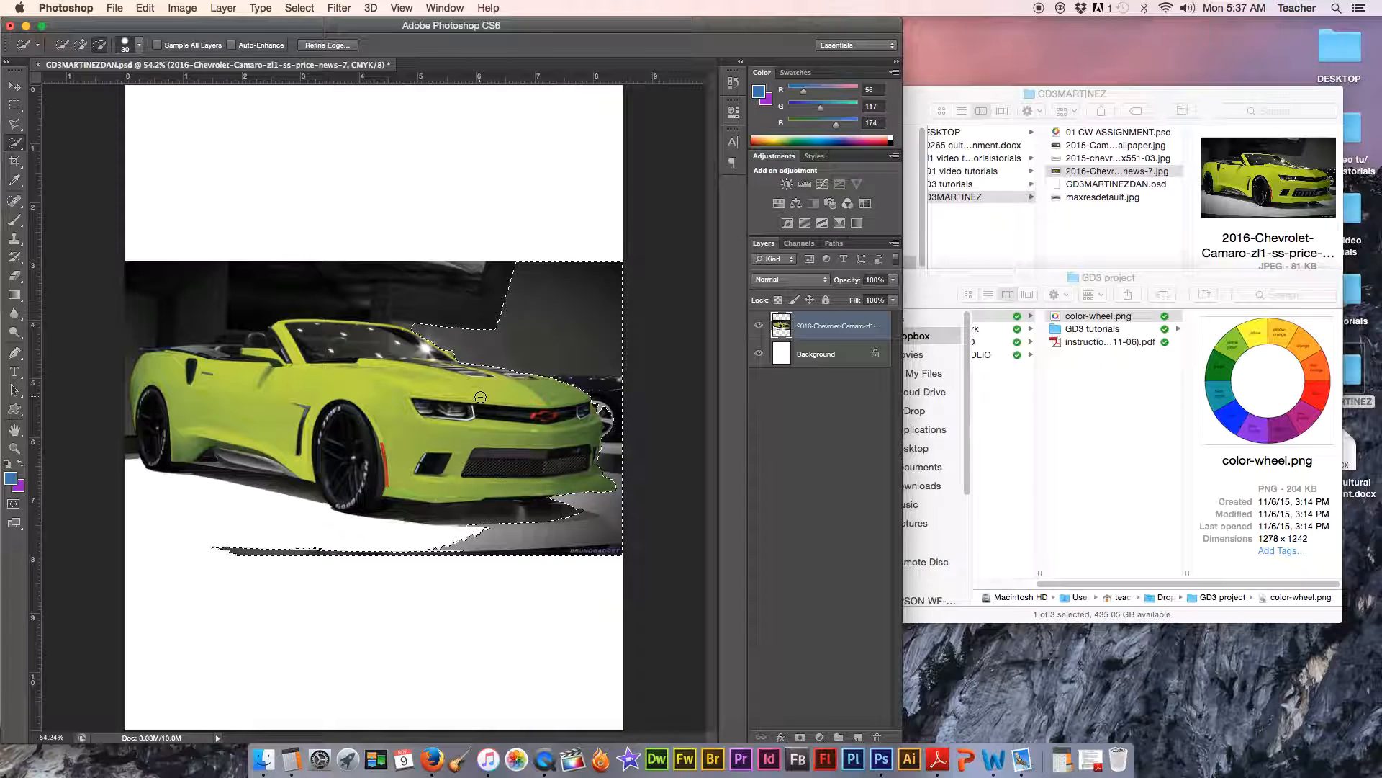
key(Delete)
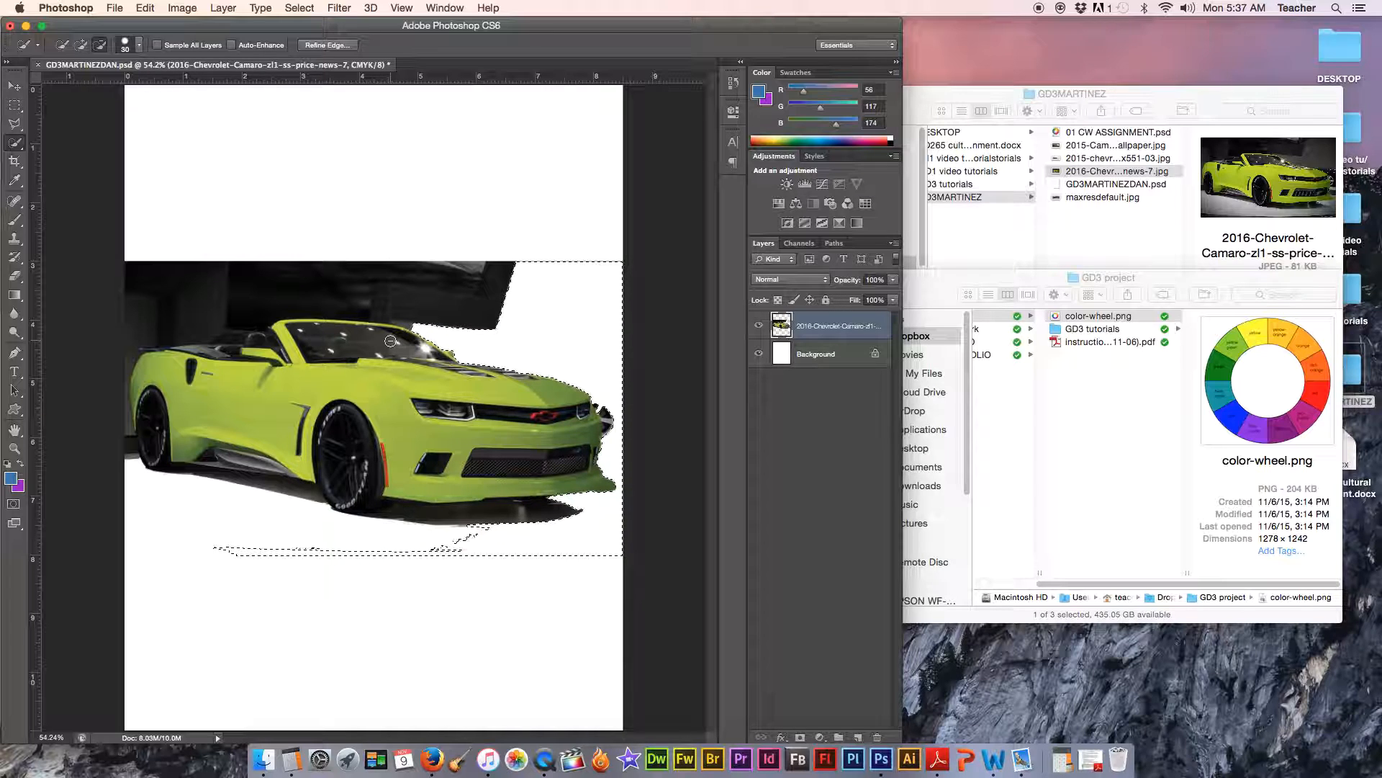
key(super+d)
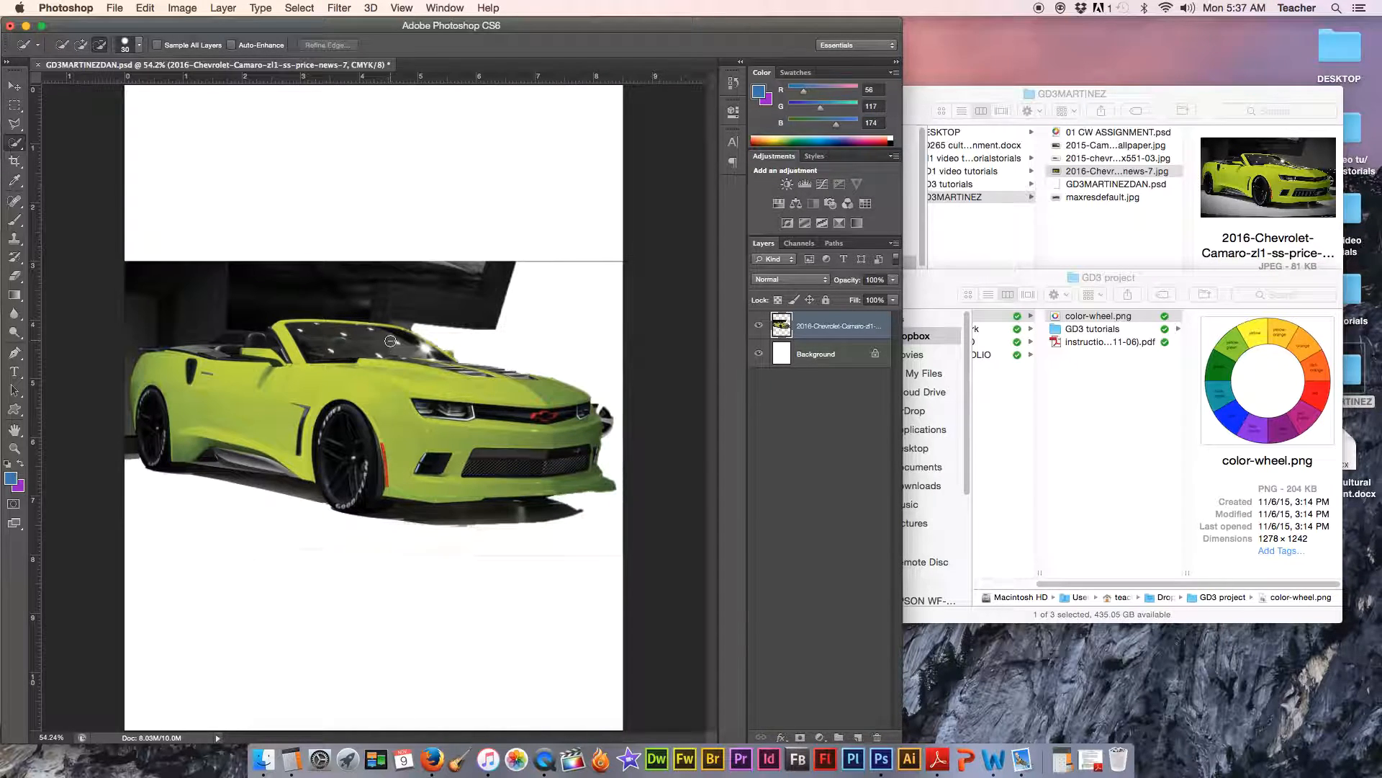
- Erase the leftover piece of the second car's wheel beside the right headlight with a 14 px Eraser
click(15, 277)
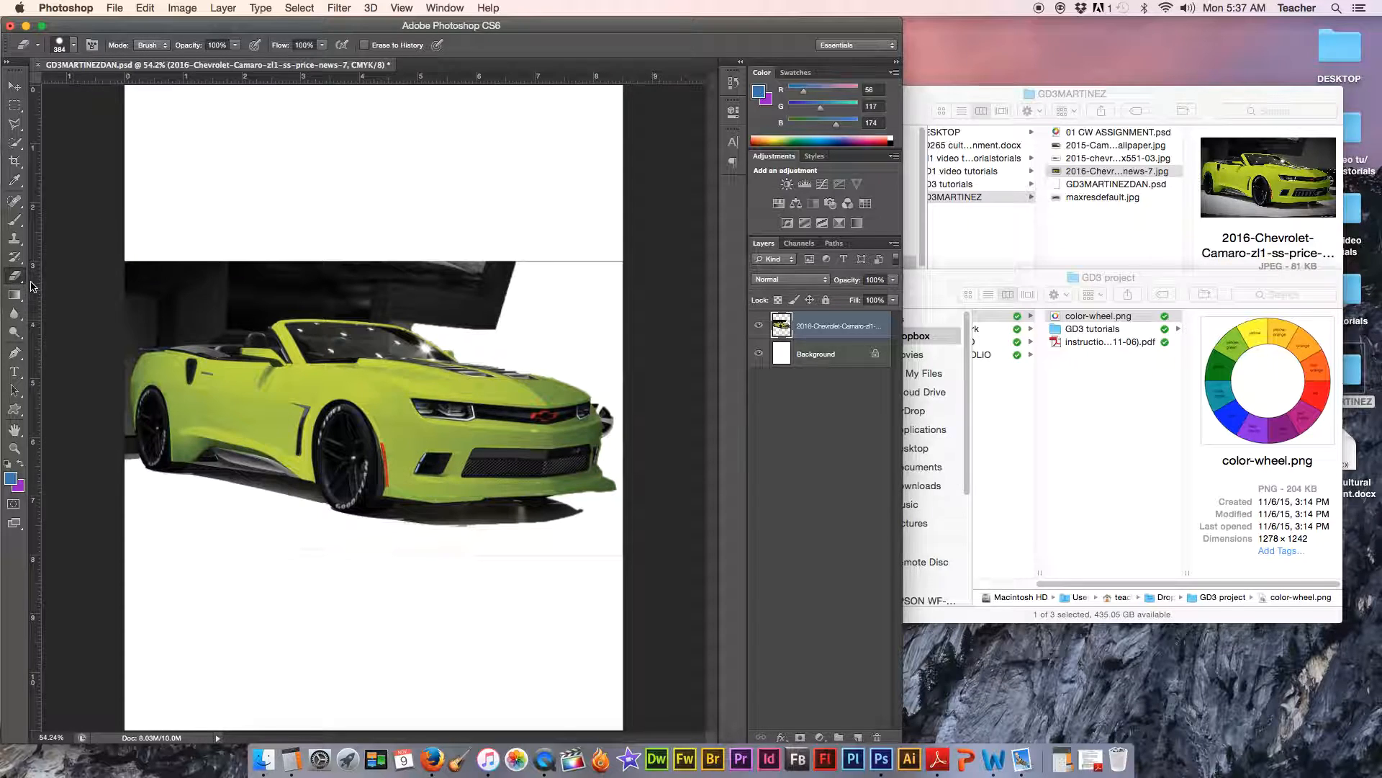
click(60, 46)
drag(140, 89, 32, 90)
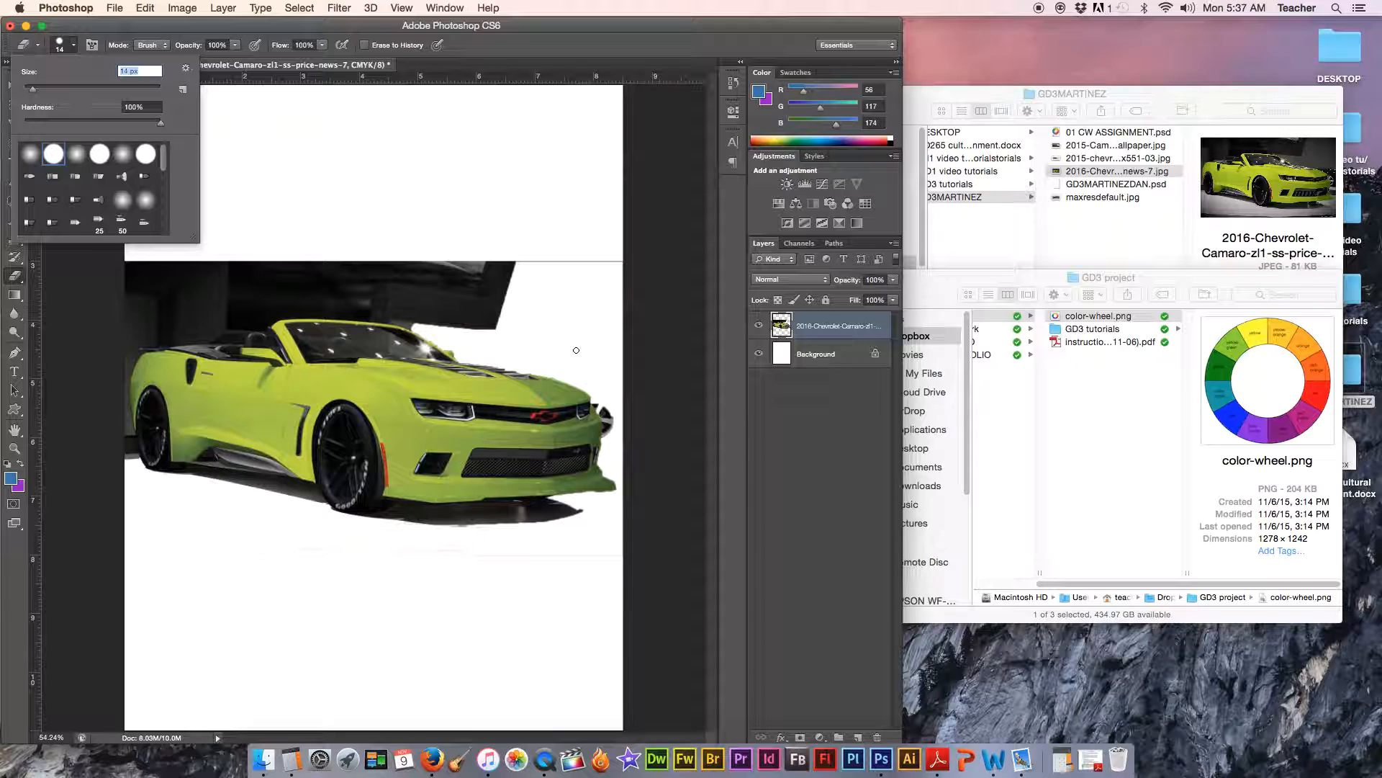
click(609, 408)
drag(609, 407, 606, 437)
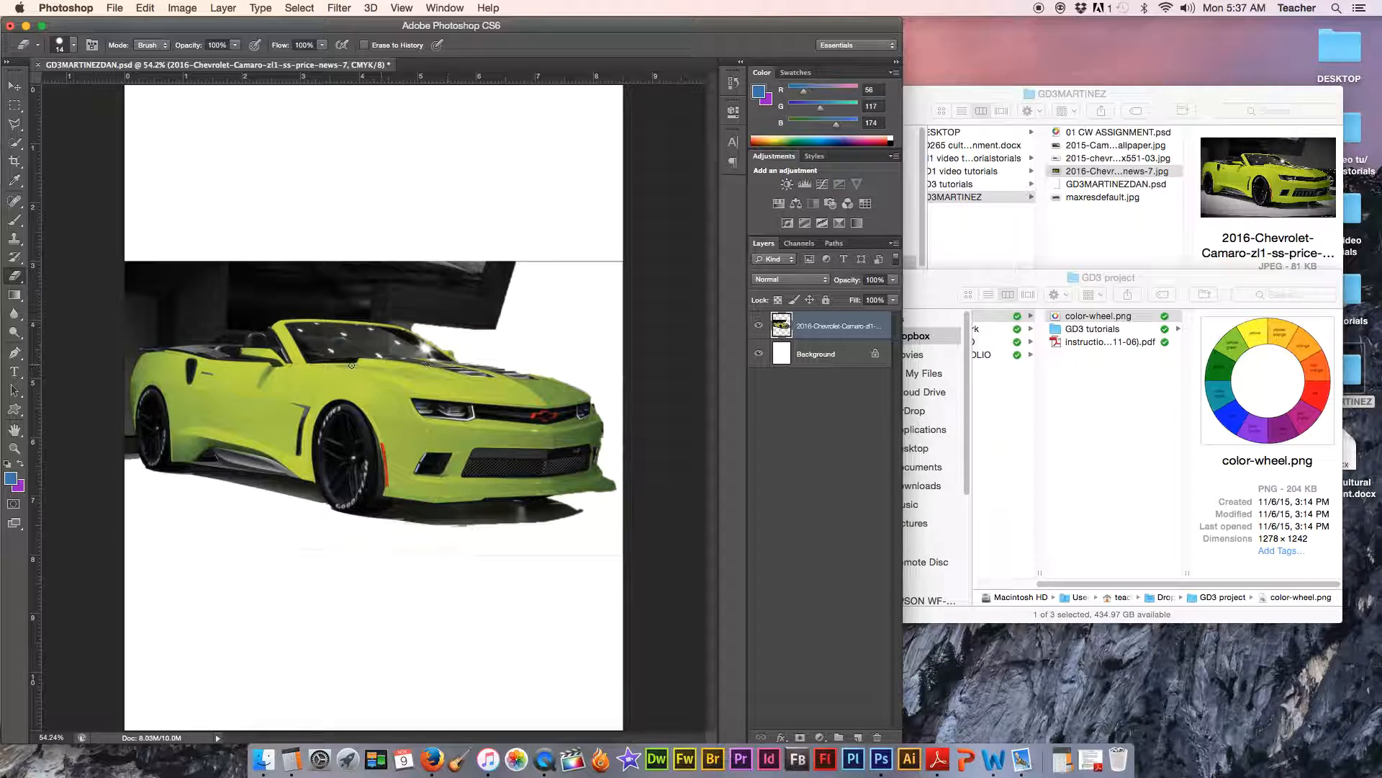
- Erase the remaining dark specks along the car's right front edge below the headlight
key(z)
drag(547, 430, 499, 392)
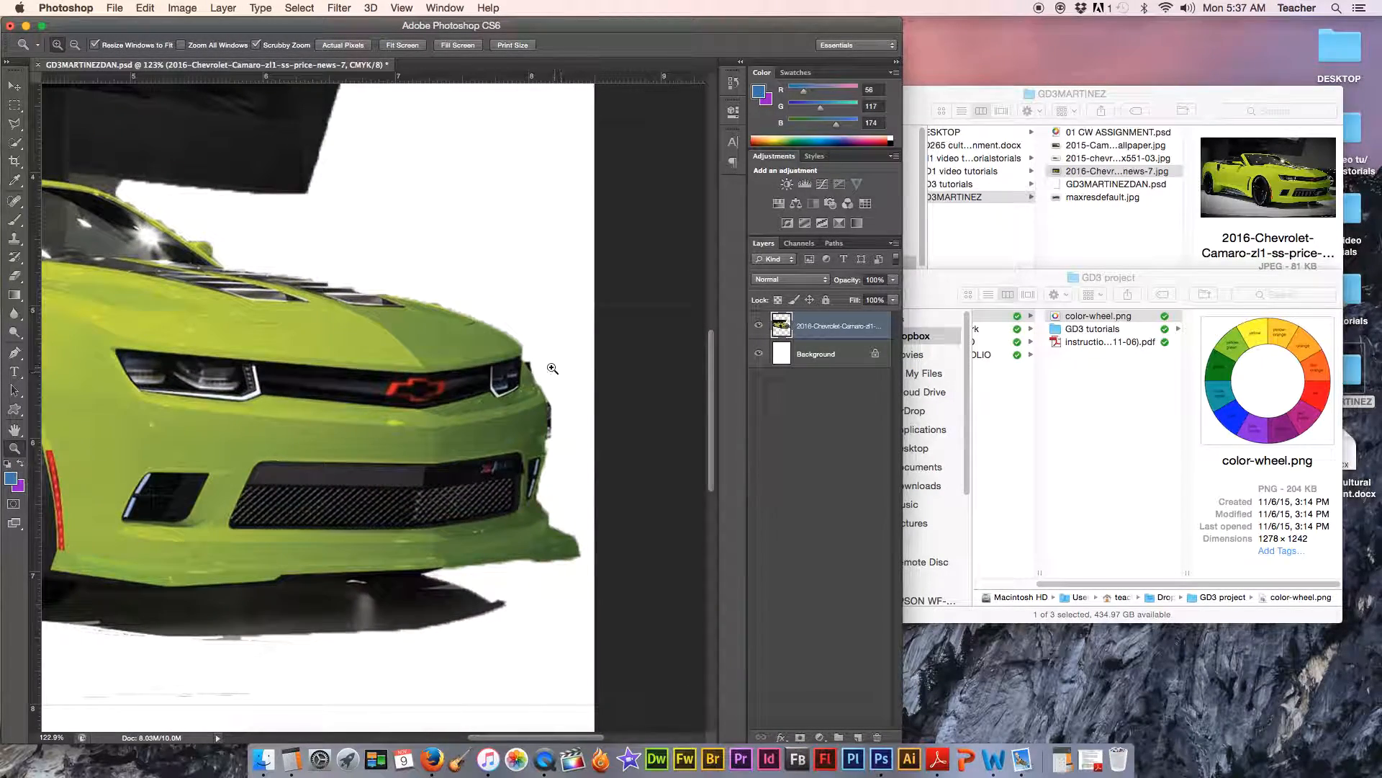
click(15, 275)
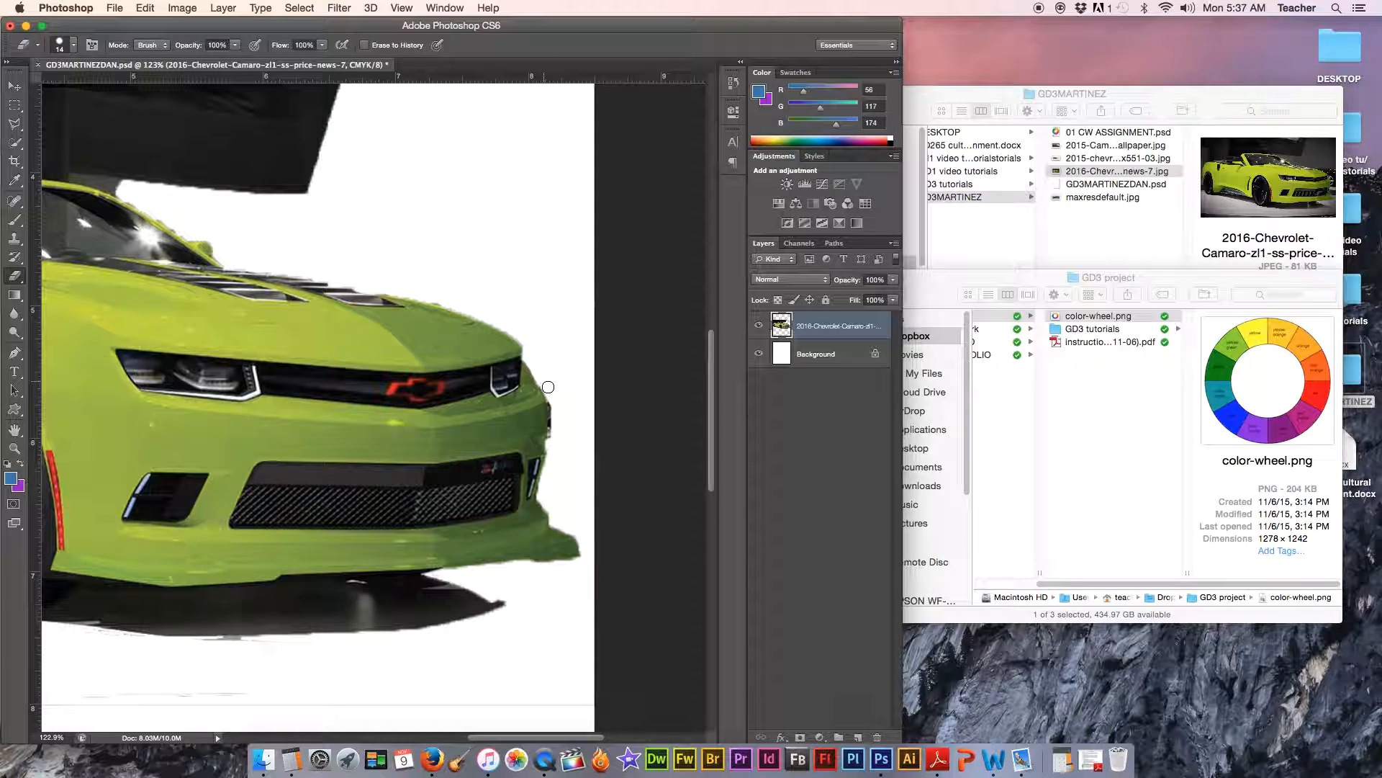
drag(554, 419, 553, 440)
key(super+0)
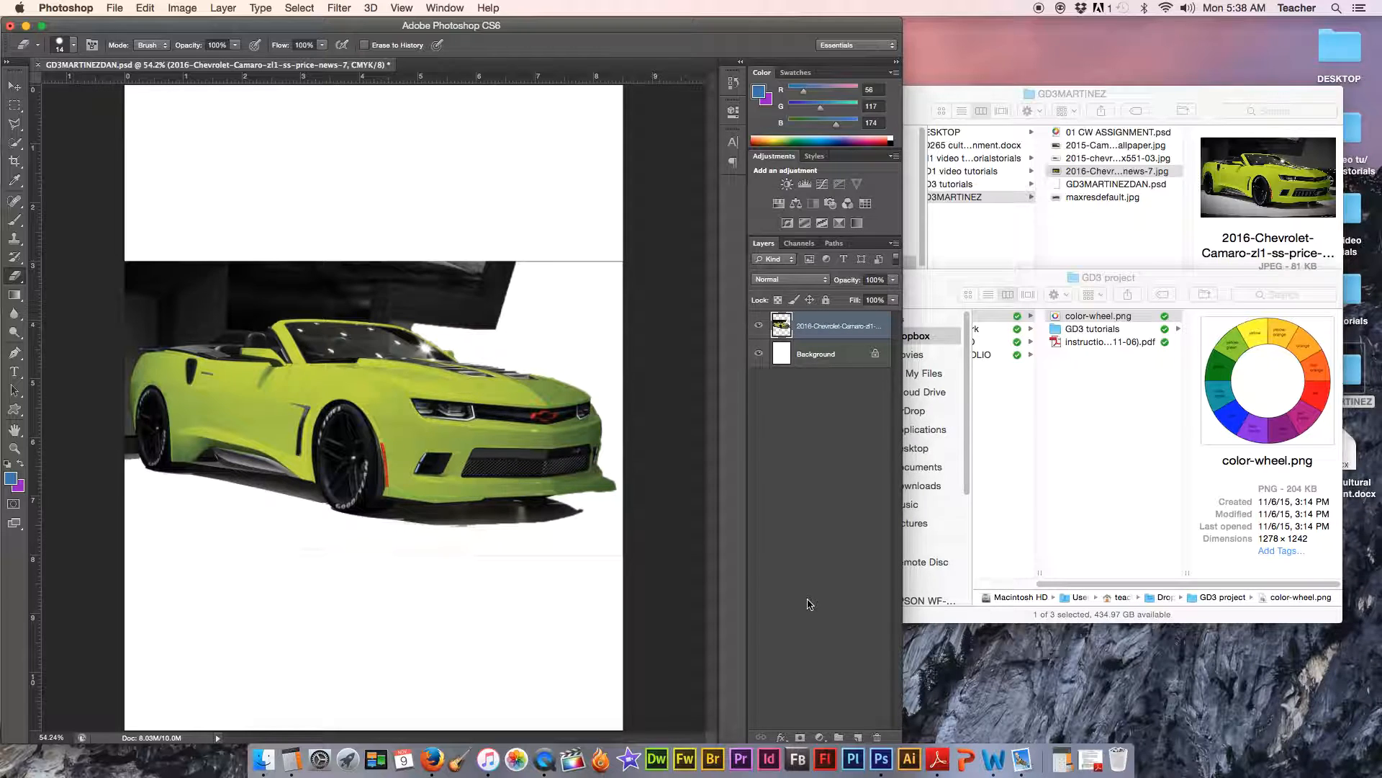
- Add a layer mask to the car layer and paint it black with a soft 247 px brush over the background above the windshield
click(801, 738)
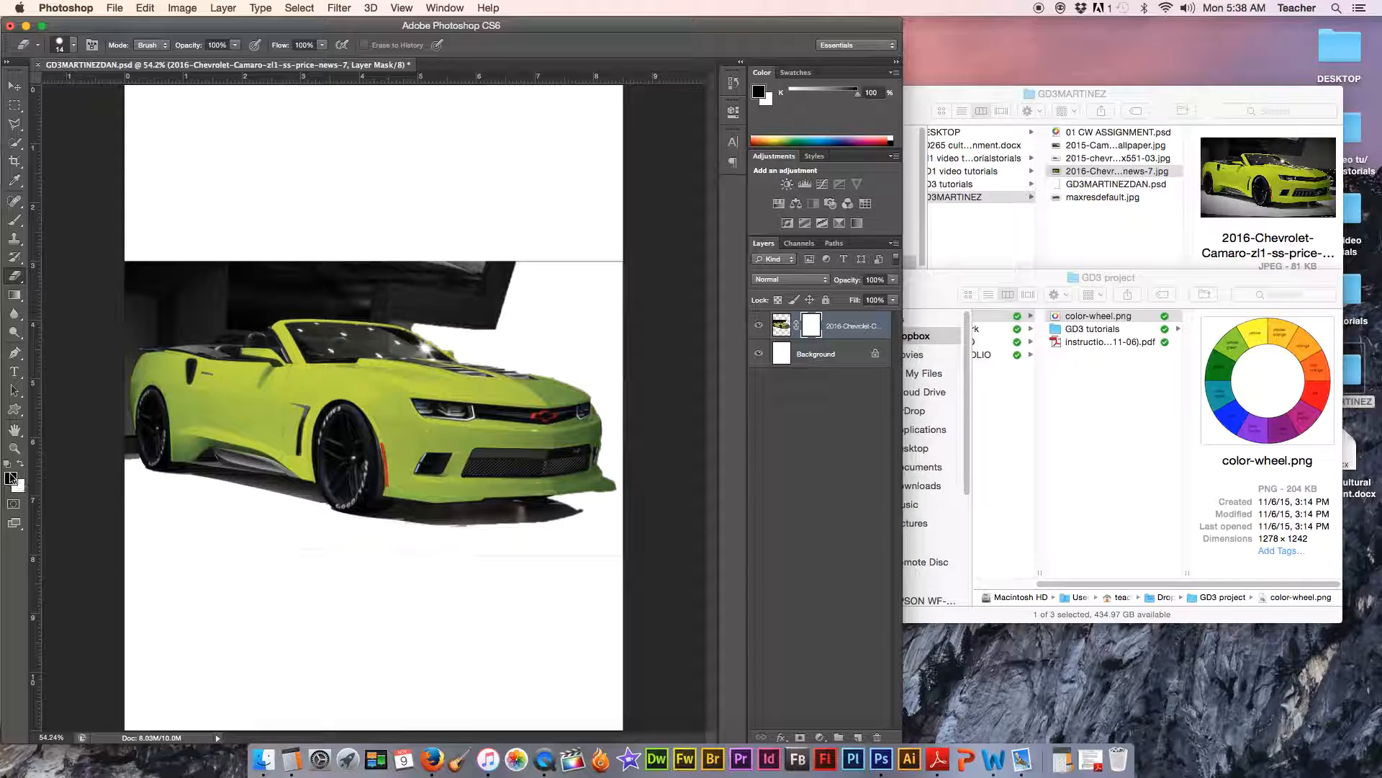
click(15, 222)
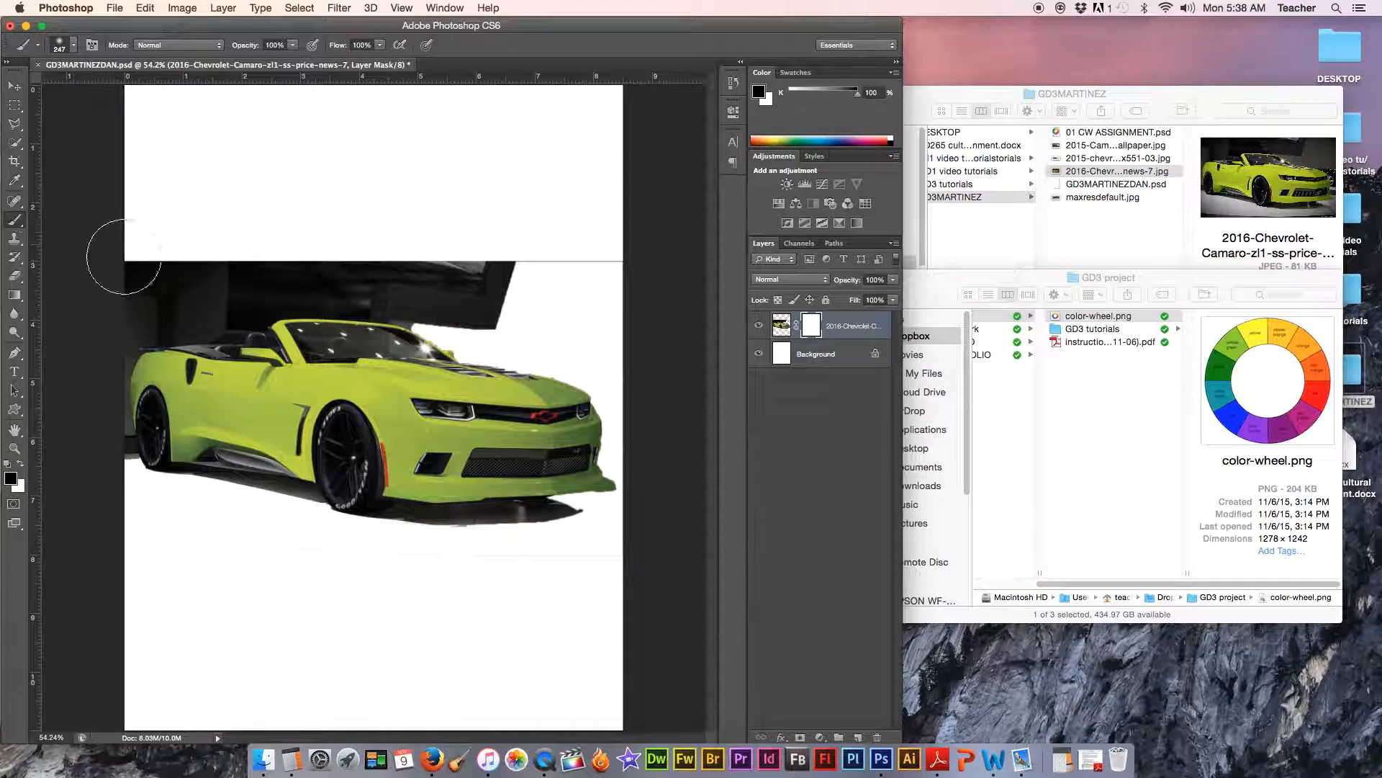
mouse_move(504, 292)
mouse_down()
mouse_move(467, 271)
mouse_move(627, 260)
mouse_move(359, 253)
mouse_move(441, 261)
mouse_move(510, 294)
mouse_move(420, 272)
mouse_move(509, 299)
mouse_move(452, 267)
mouse_move(339, 247)
mouse_up()
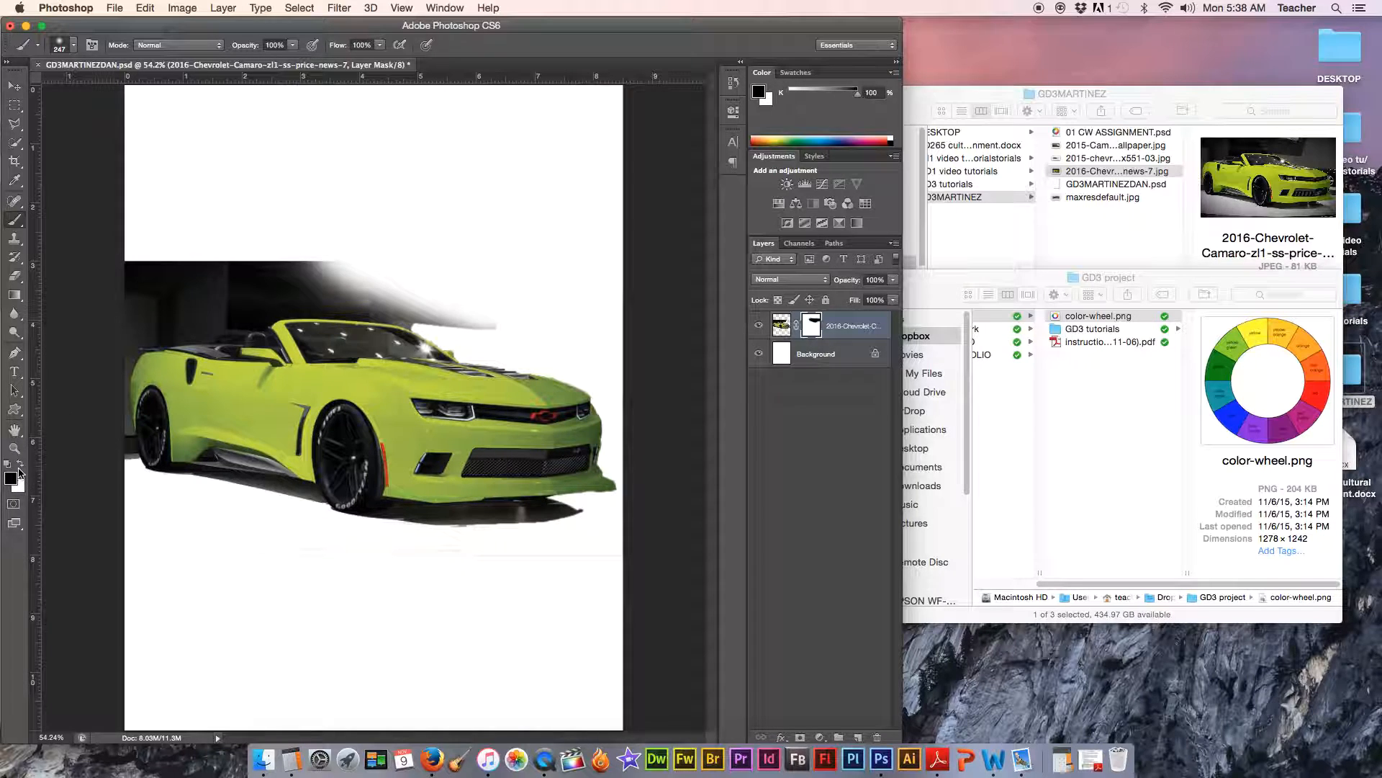
- Switch the foreground color to white for painting on the car layer's mask
click(21, 464)
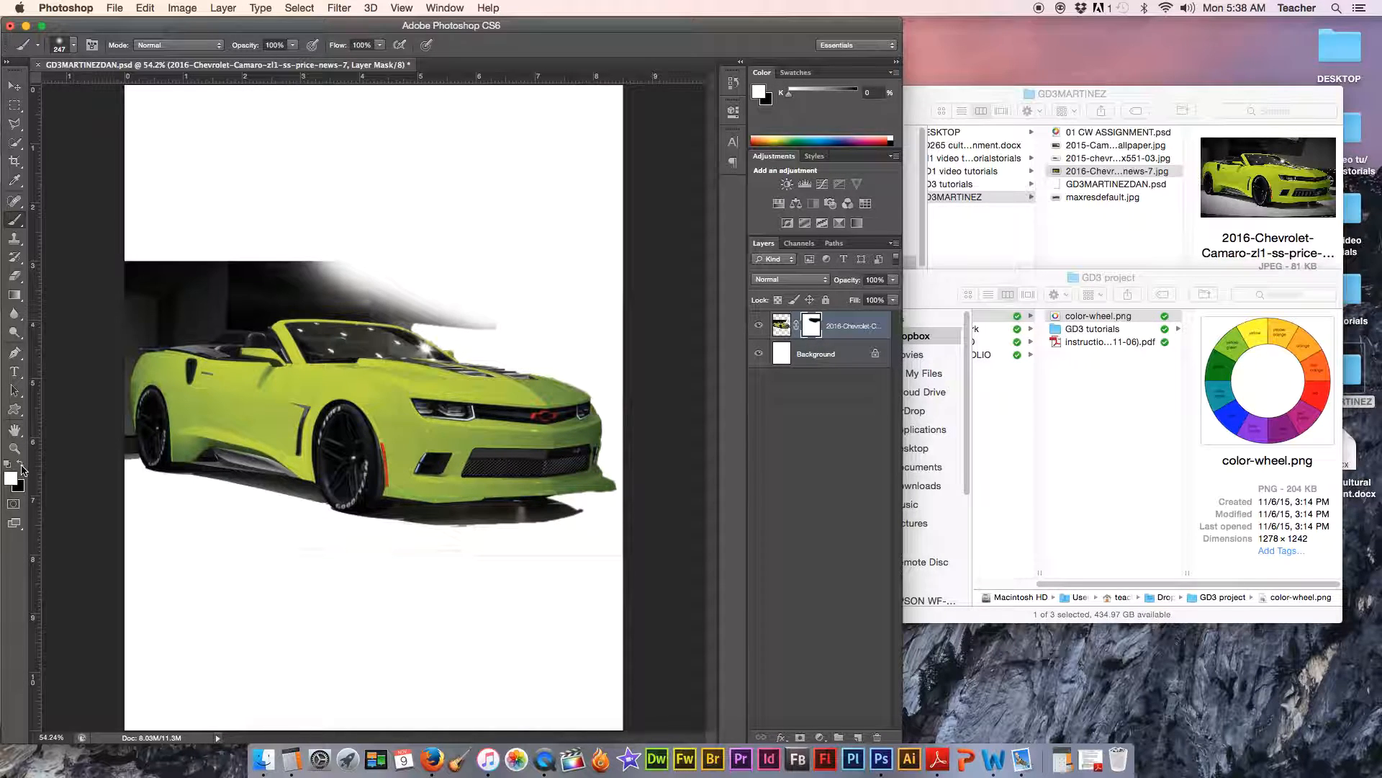